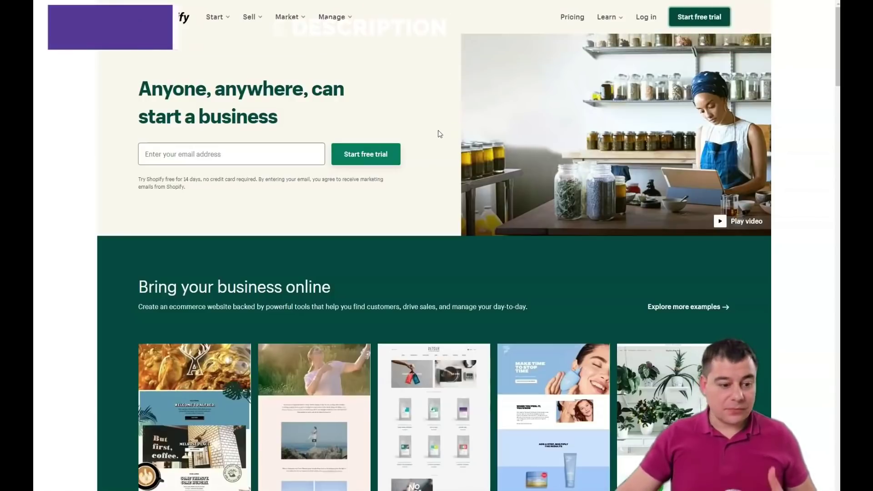
left_click(435, 135)
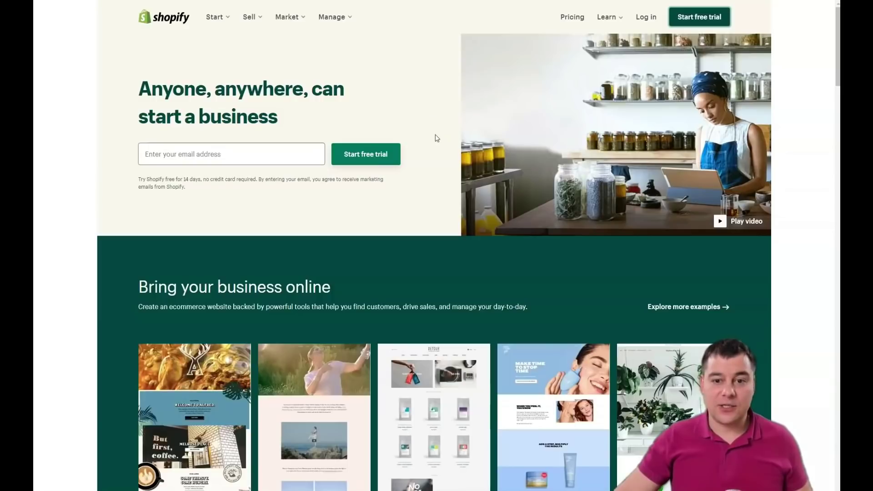
left_click(431, 135)
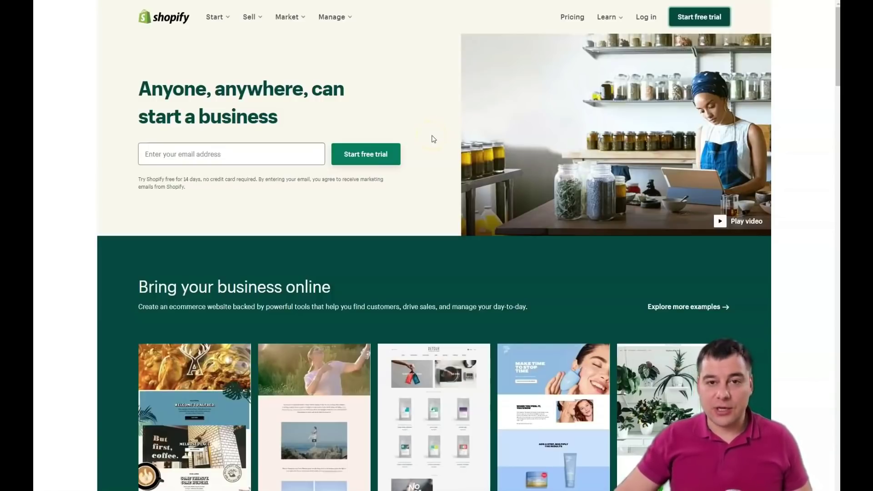
left_click(437, 129)
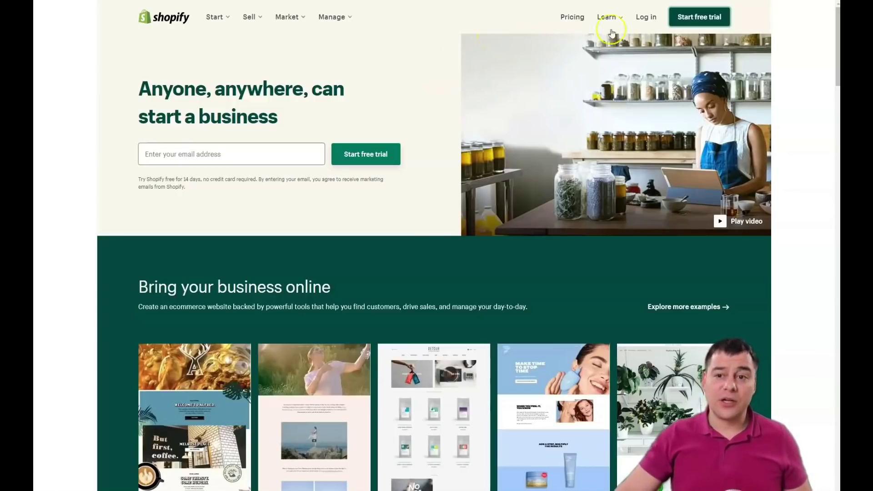
Open the free 14-day trial sign-up form and activate its email address field.
left_click(698, 22)
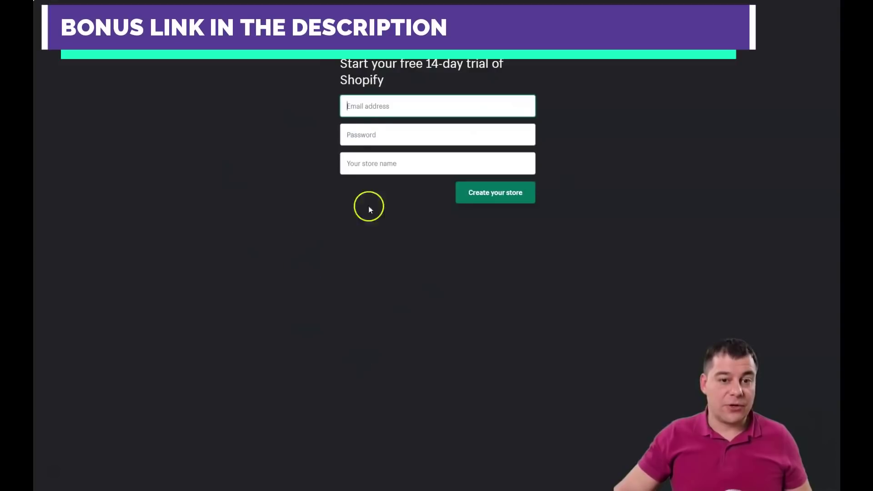
left_click(391, 107)
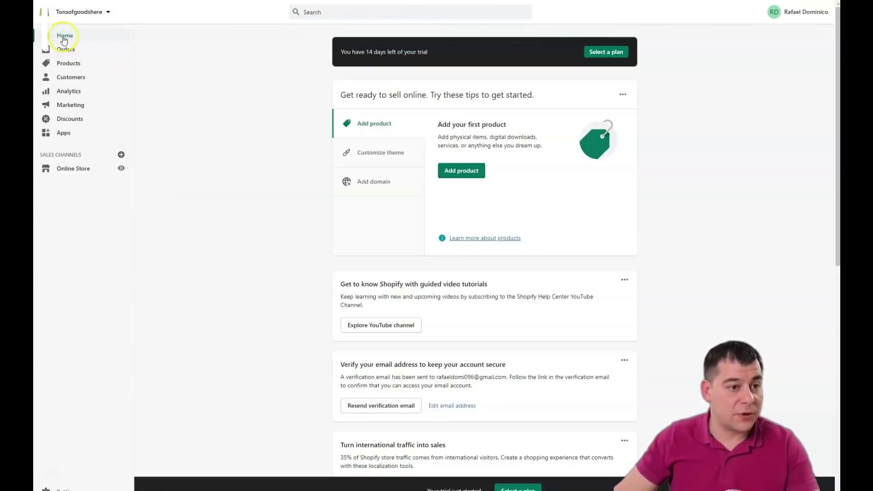
Review the store admin's Home, Orders, Products, Customers, Analytics and Marketing sections.
scroll(441, 223, "down", 10)
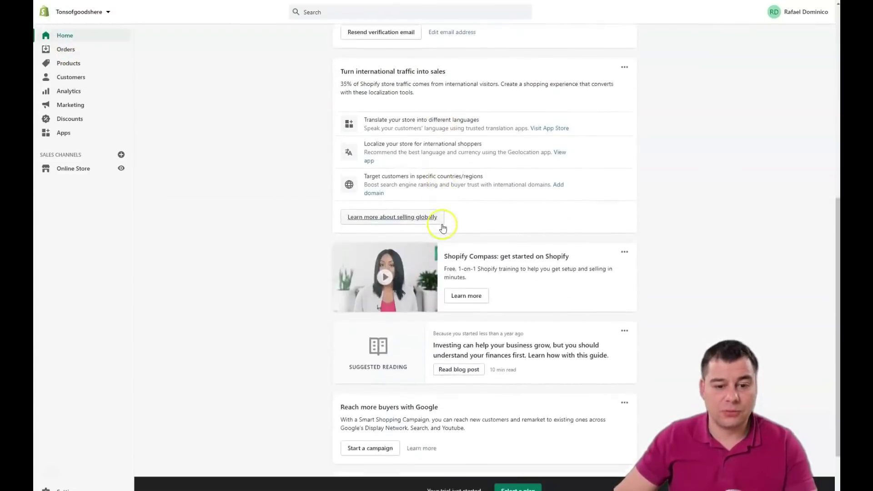
scroll(443, 227, "up", 10)
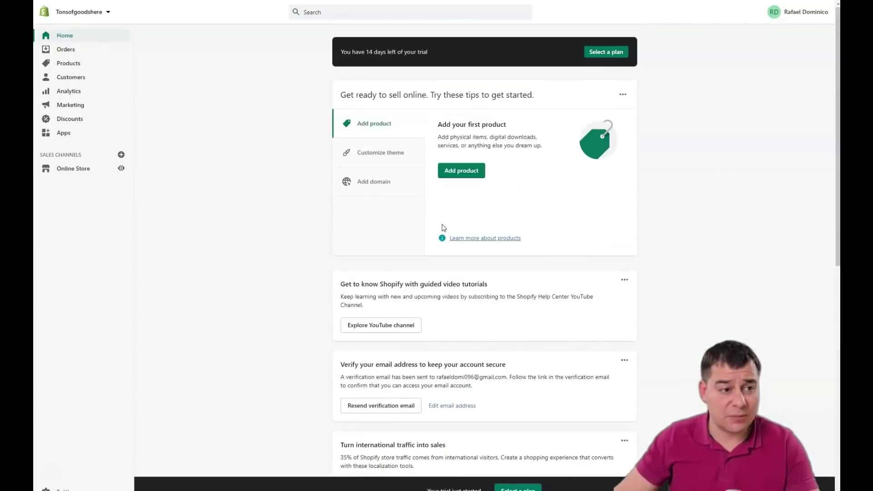
left_click(62, 51)
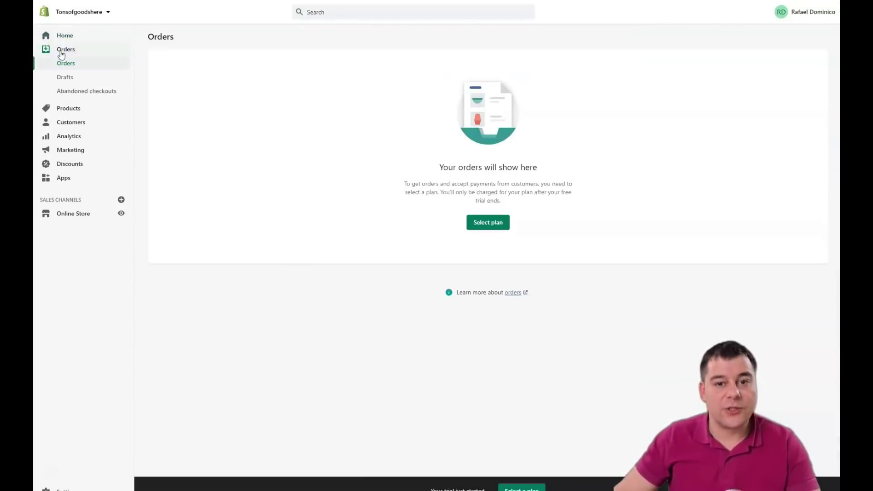
left_click(66, 55)
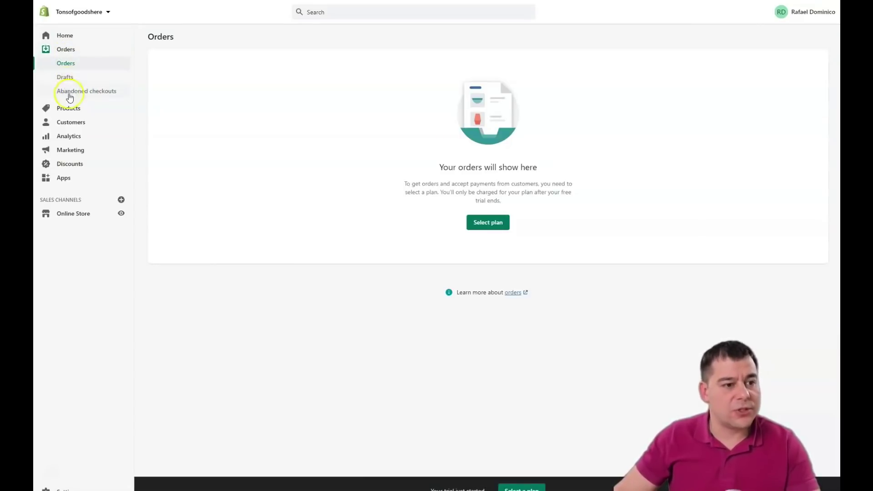
left_click(58, 110)
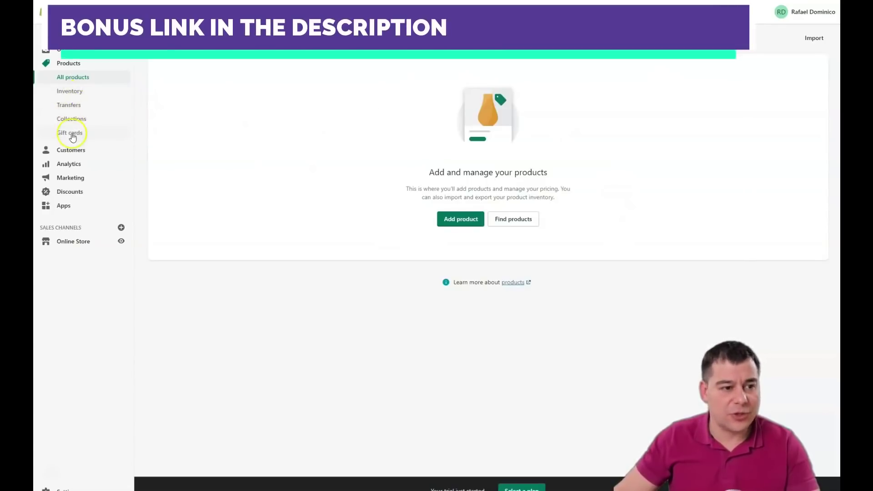
left_click(69, 151)
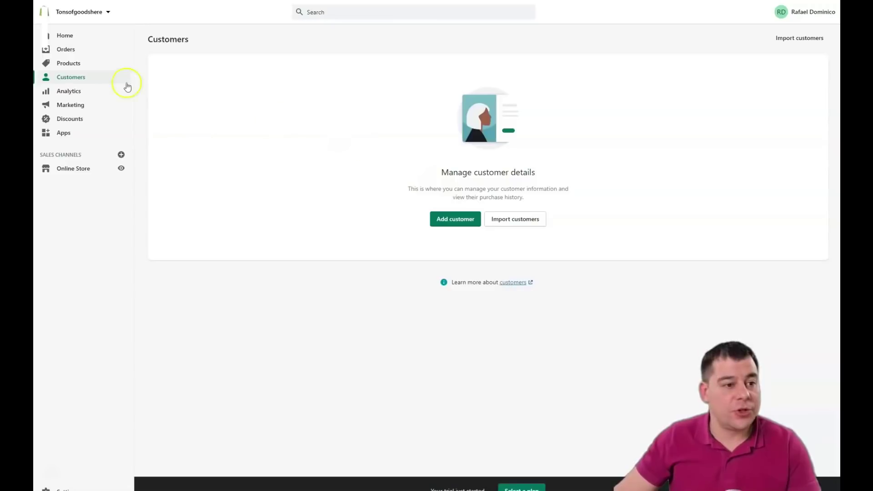
left_click(69, 92)
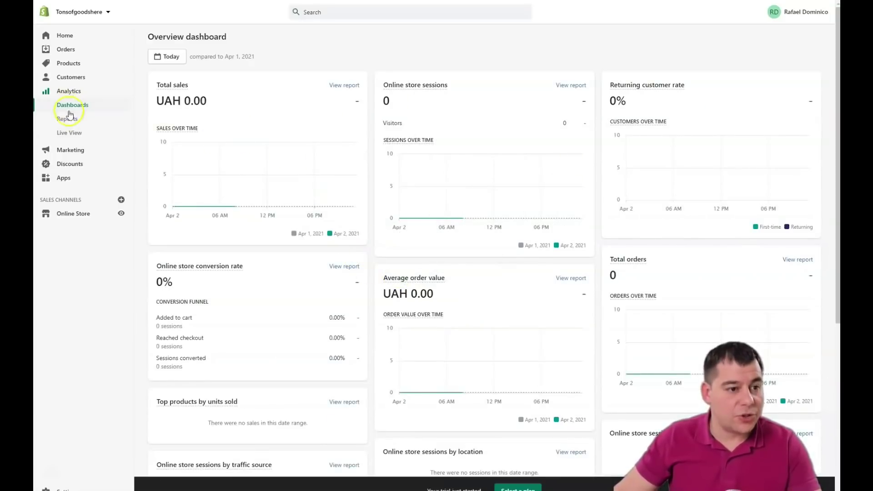
left_click(64, 151)
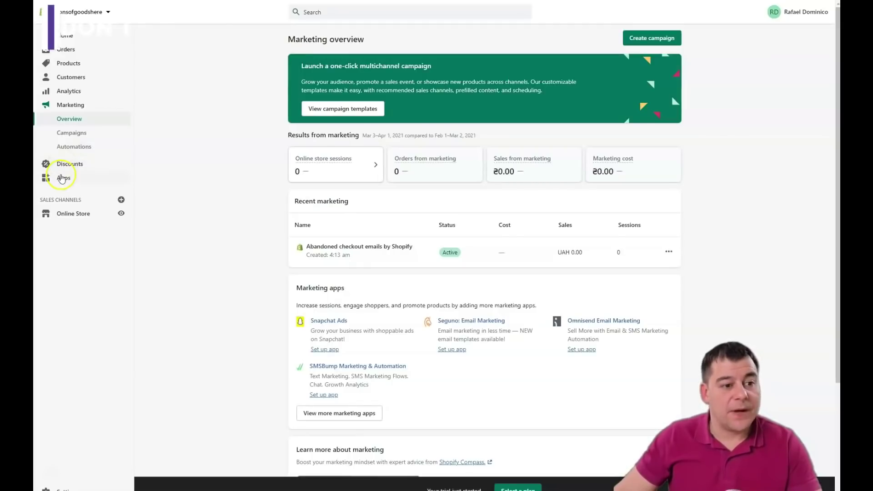
left_click(62, 151)
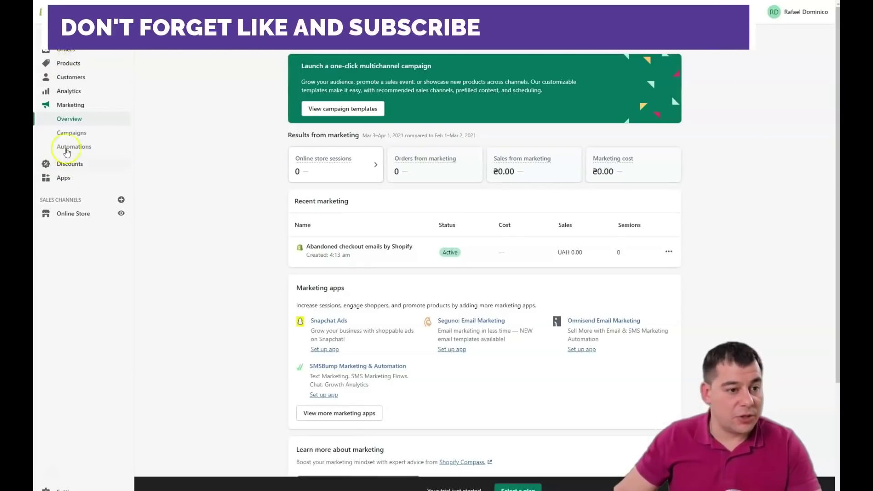
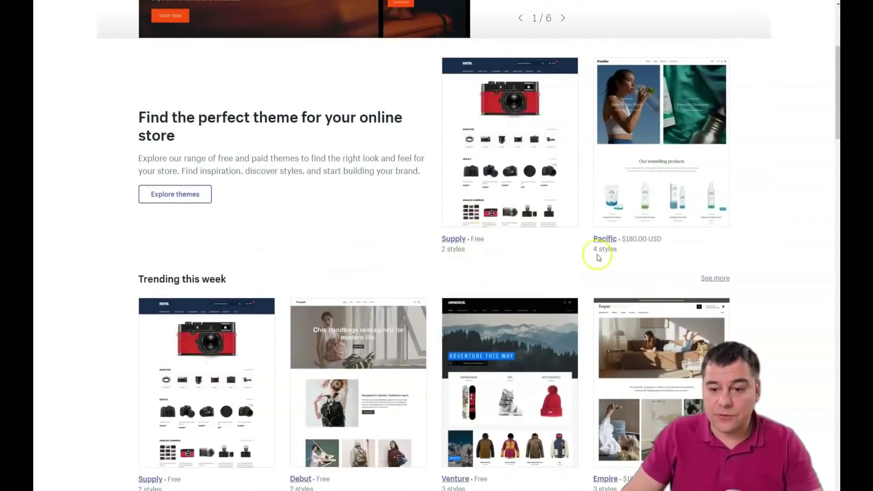
Browse the Theme Store's trending themes, product recommendations and big-imagery themes.
scroll(644, 245, "down", 9)
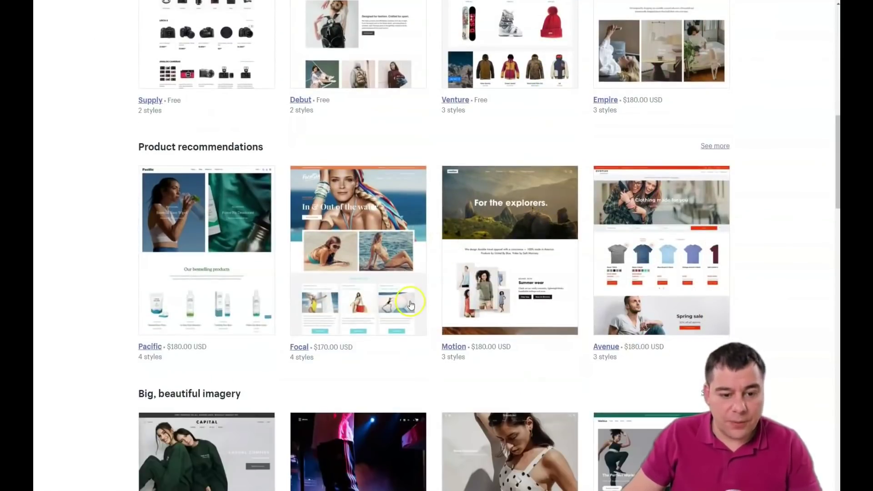
scroll(409, 303, "down", 4)
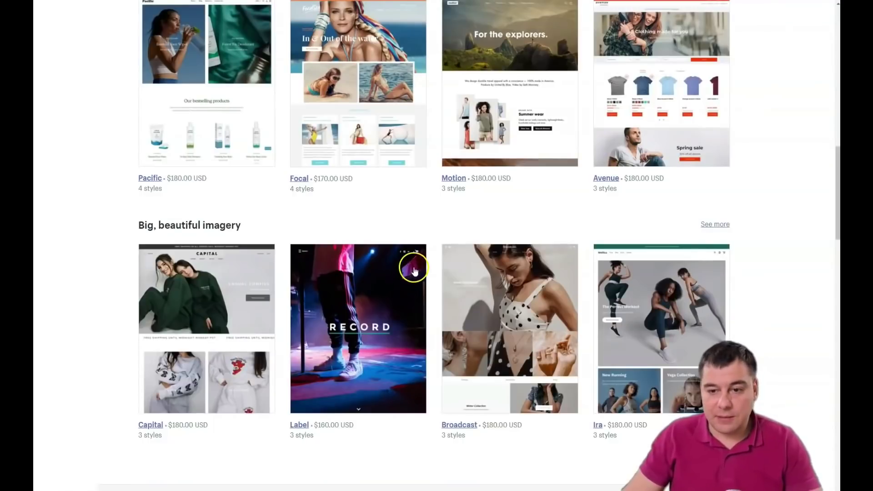
scroll(411, 268, "up", 15)
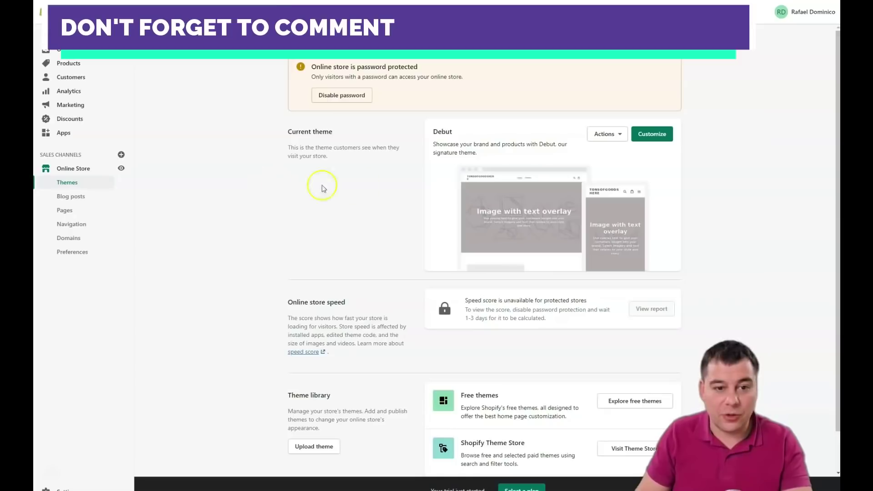
Open the Debut theme for customization and view the home page's Header settings.
left_click(653, 135)
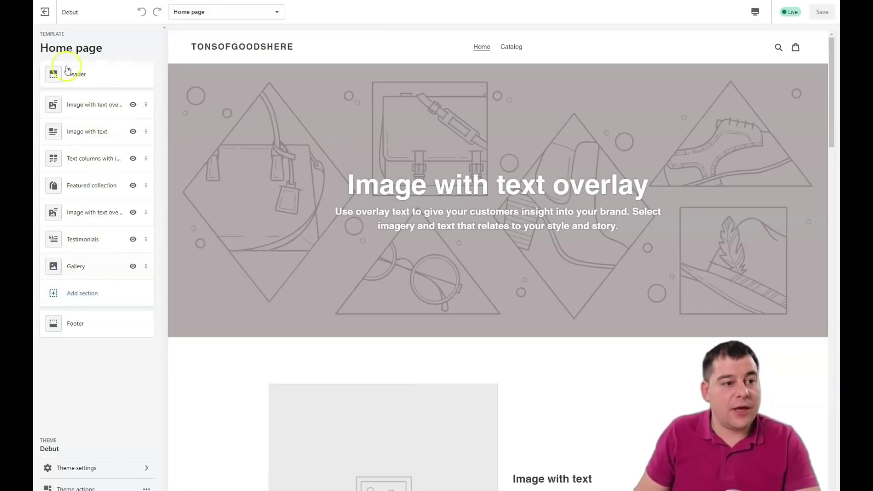
left_click(89, 79)
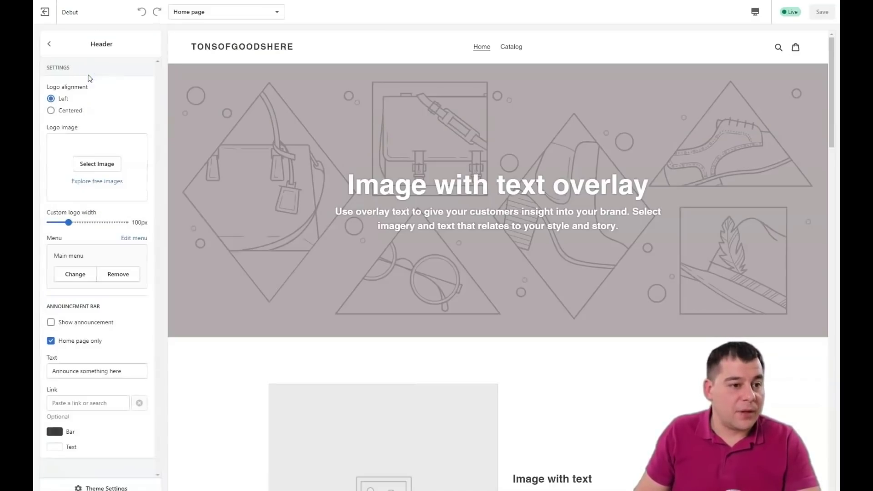
left_click(50, 45)
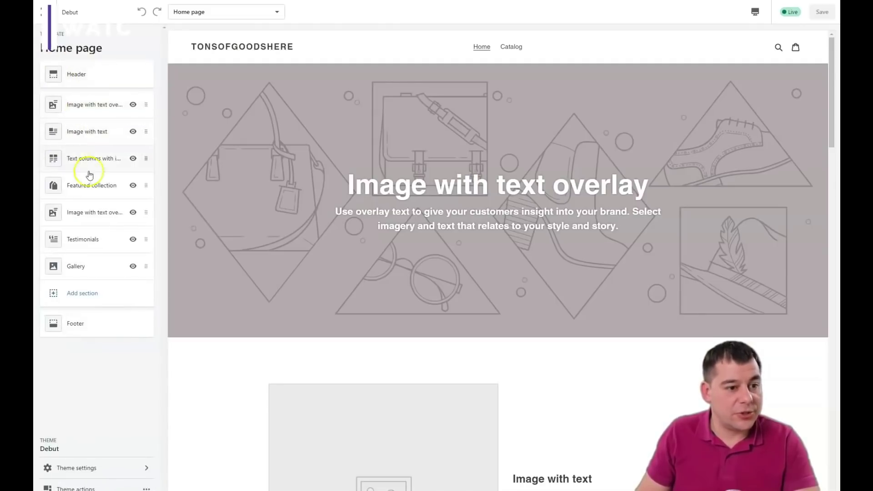
Examine the home page preview down to its footer and the list of its sections.
scroll(400, 247, "down", 12)
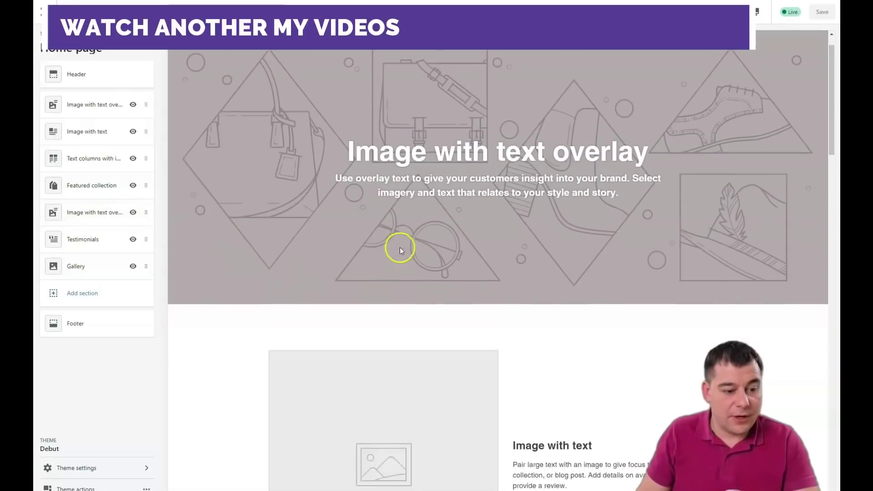
scroll(450, 222, "down", 5)
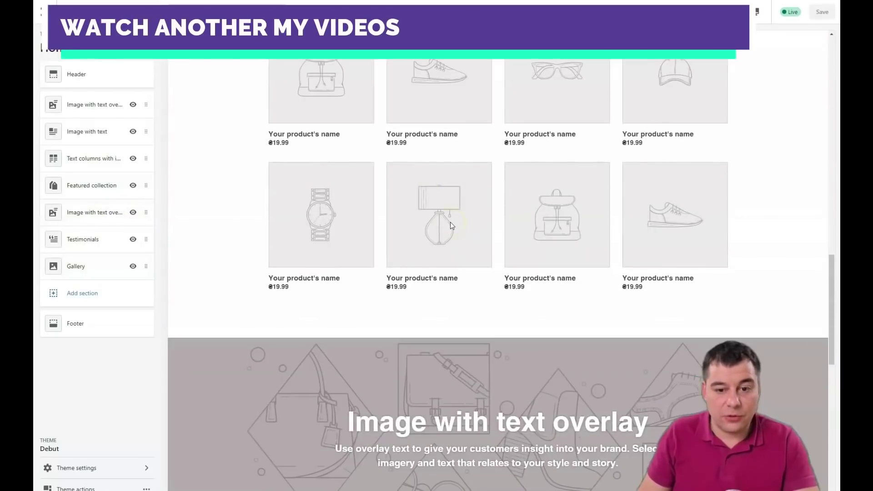
scroll(450, 223, "down", 10)
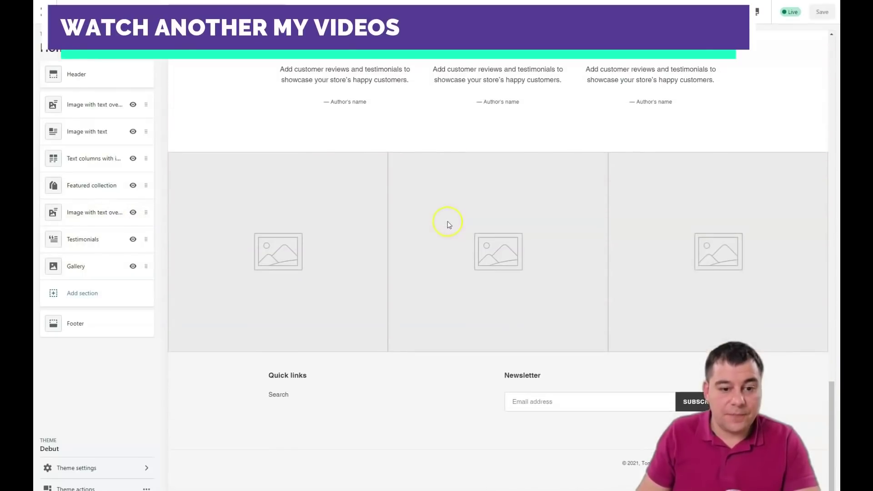
scroll(446, 222, "up", 20)
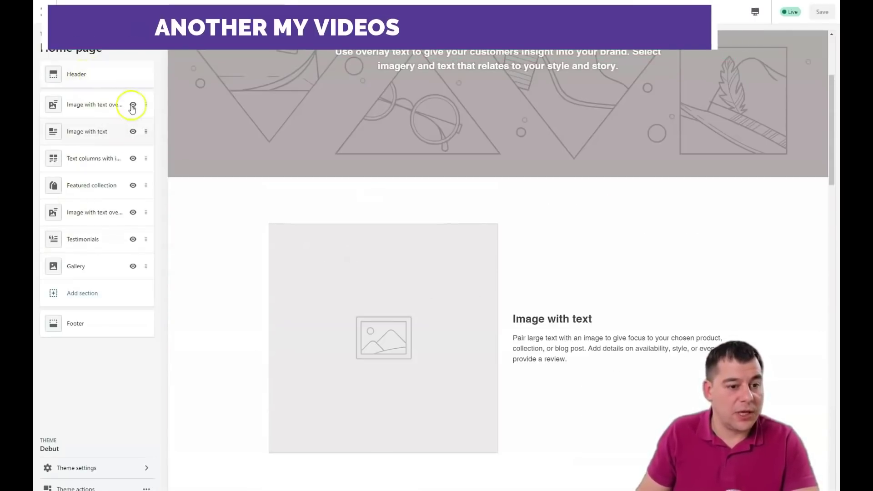
left_click_drag(146, 105, 147, 106)
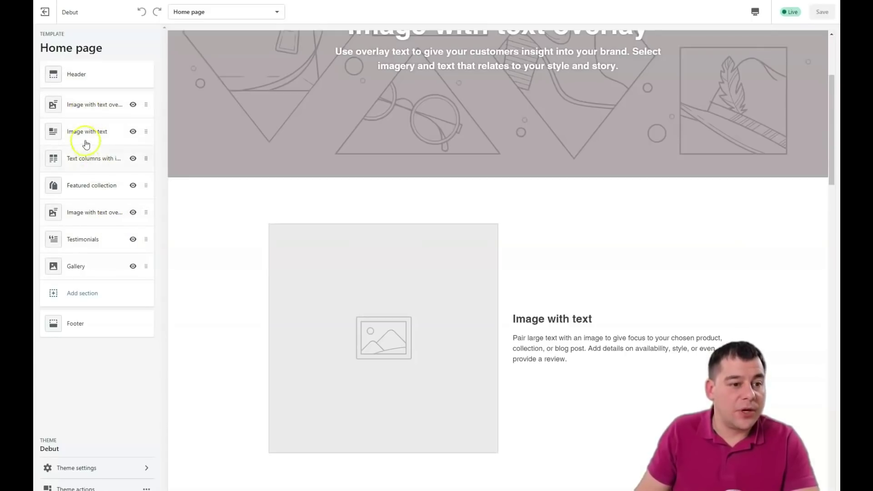
Inspect the settings of the Featured collection section and of the Header.
left_click(88, 185)
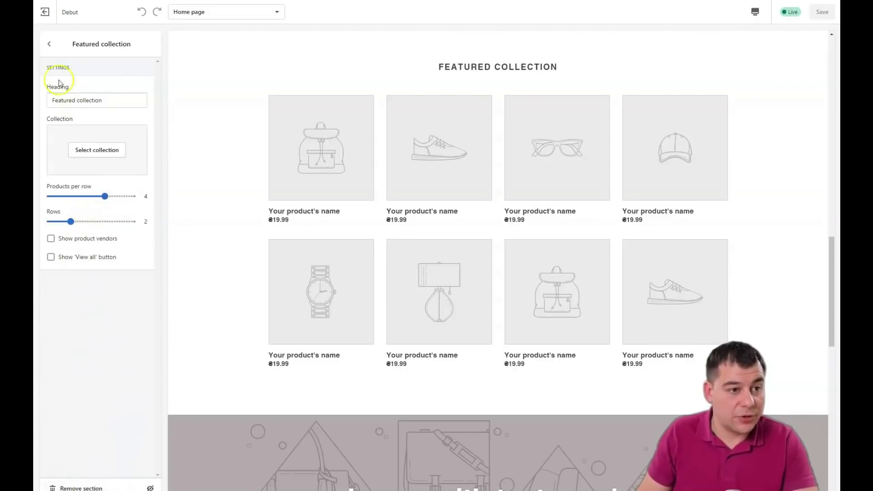
left_click(49, 44)
left_click(91, 80)
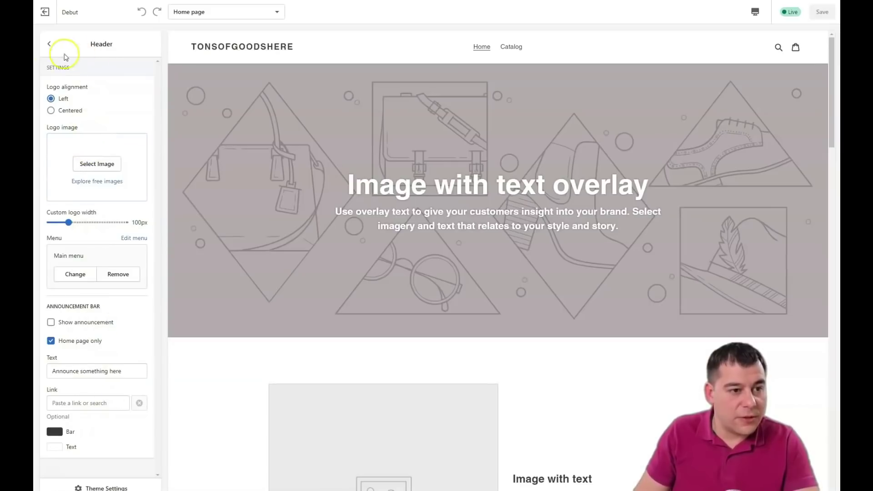
left_click(49, 45)
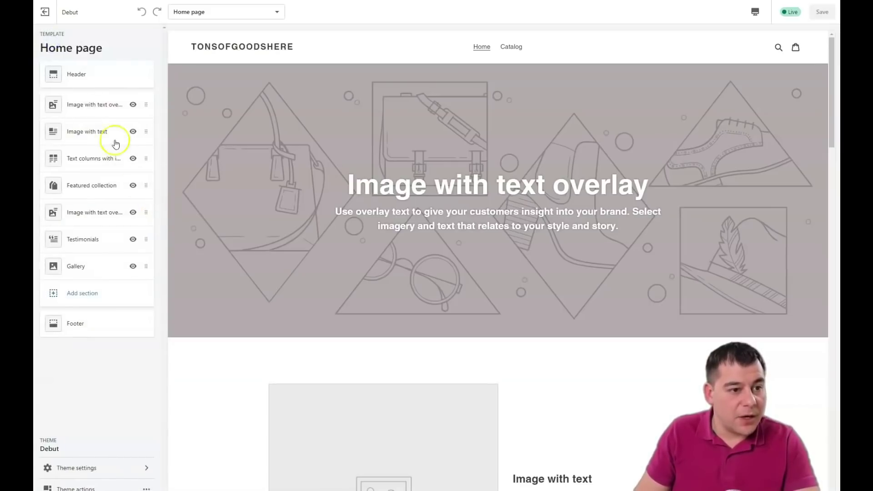
Set the first Image with text overlay section's image to the free Tech photo of a dog sleeping beside a laptop.
left_click(81, 107)
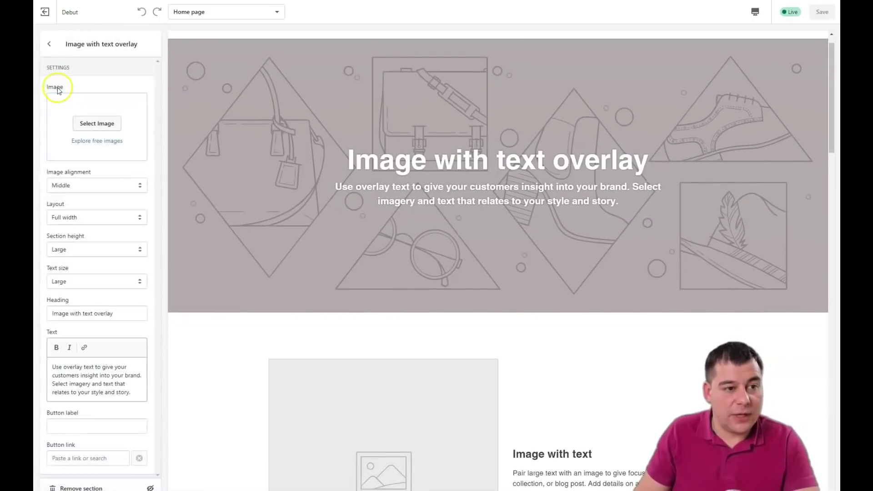
left_click(96, 142)
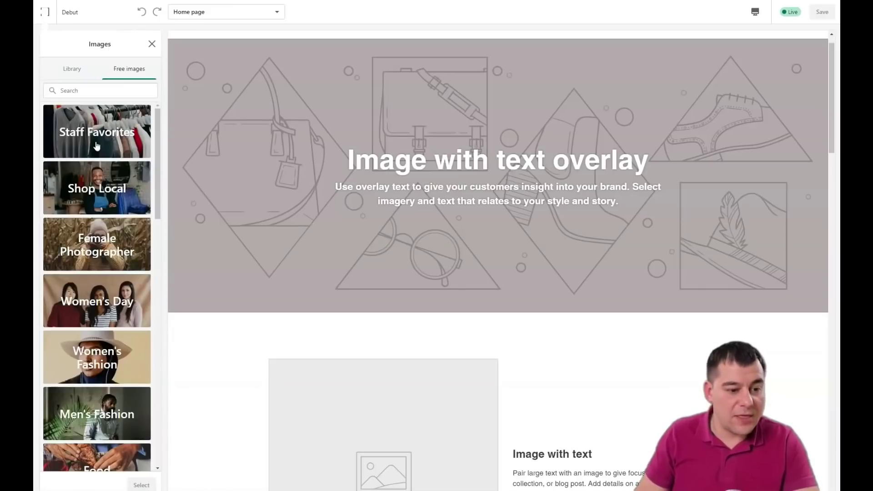
scroll(96, 145, "down", 5)
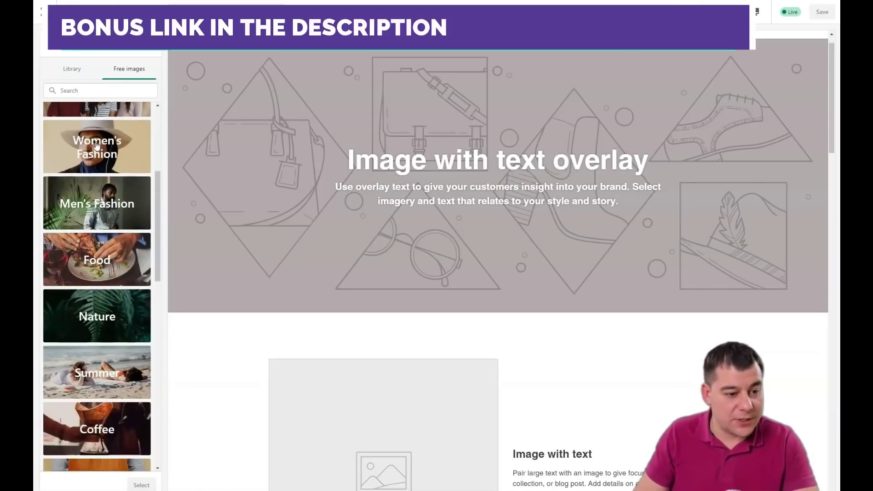
scroll(96, 144, "down", 7)
scroll(97, 145, "down", 6)
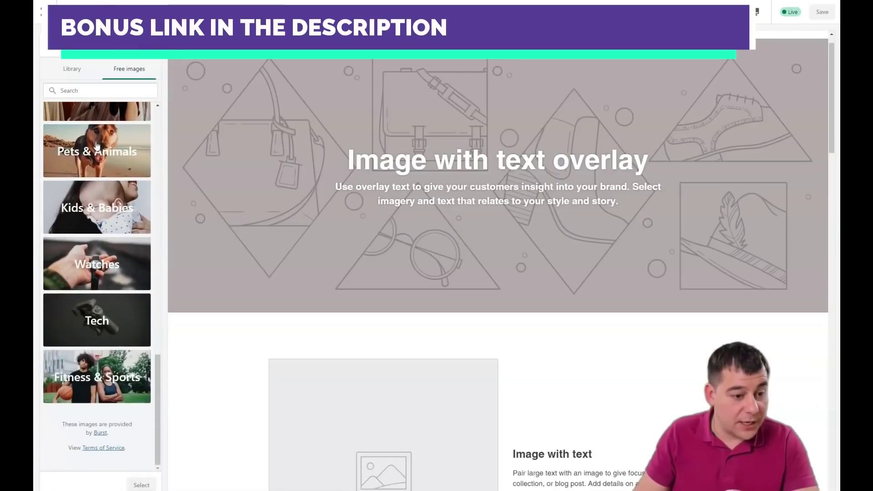
left_click(93, 321)
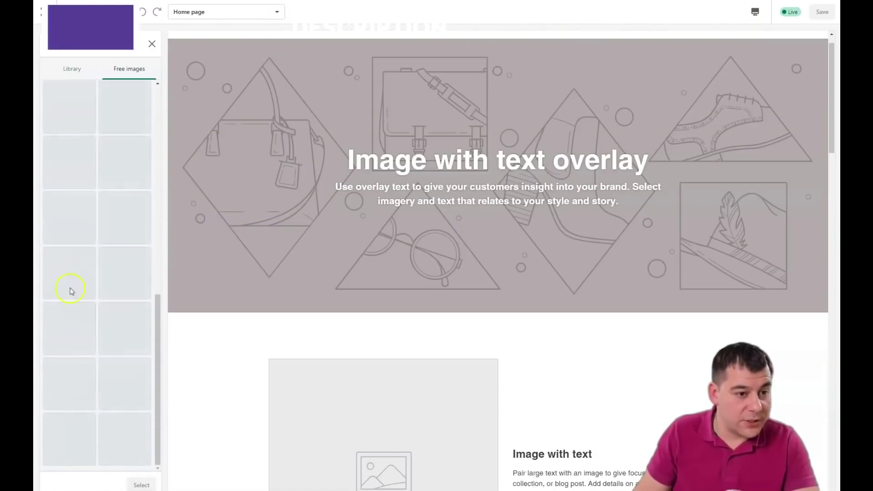
left_click(127, 102)
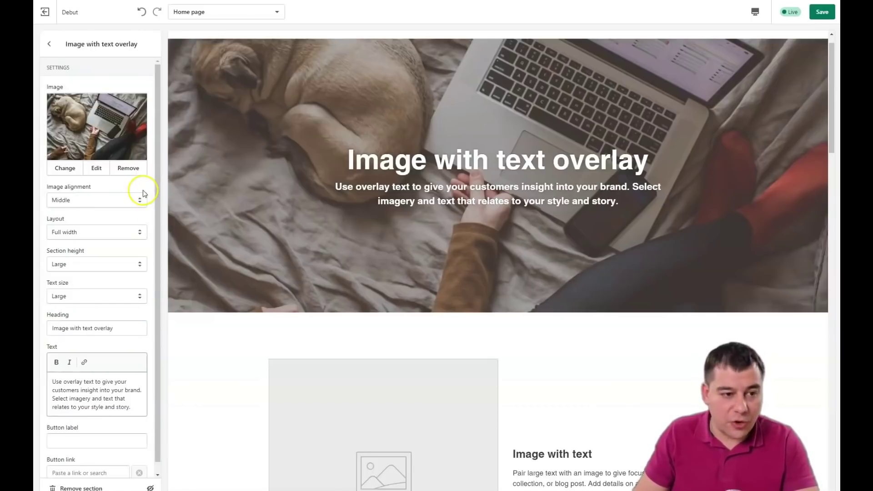
Set the first Image with text overlay section's image alignment to Top and its section height to Medium.
left_click(50, 44)
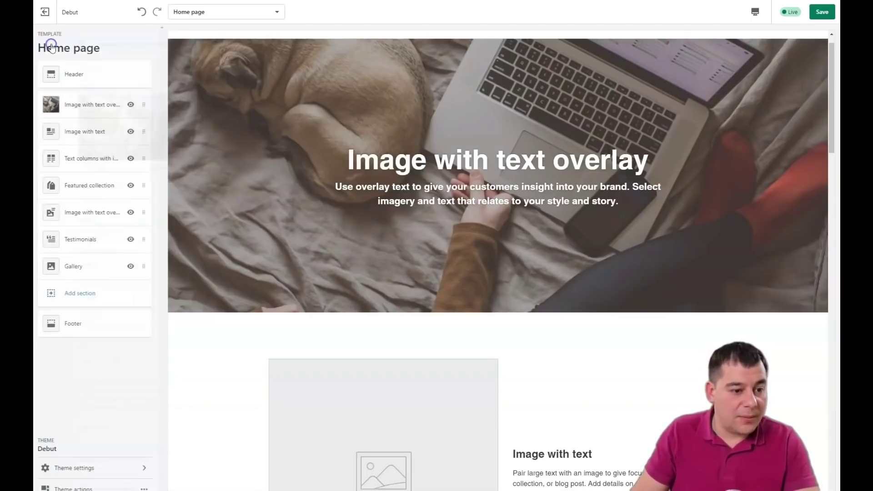
left_click(75, 103)
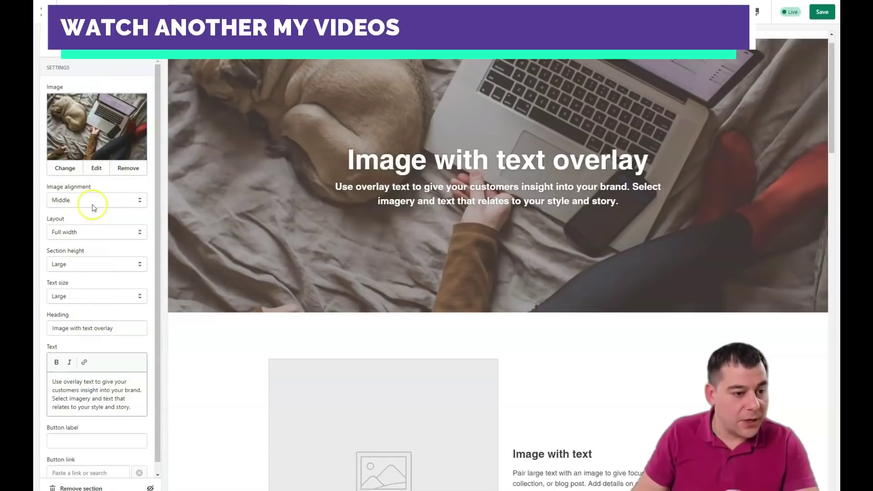
left_click(140, 200)
left_click(104, 214)
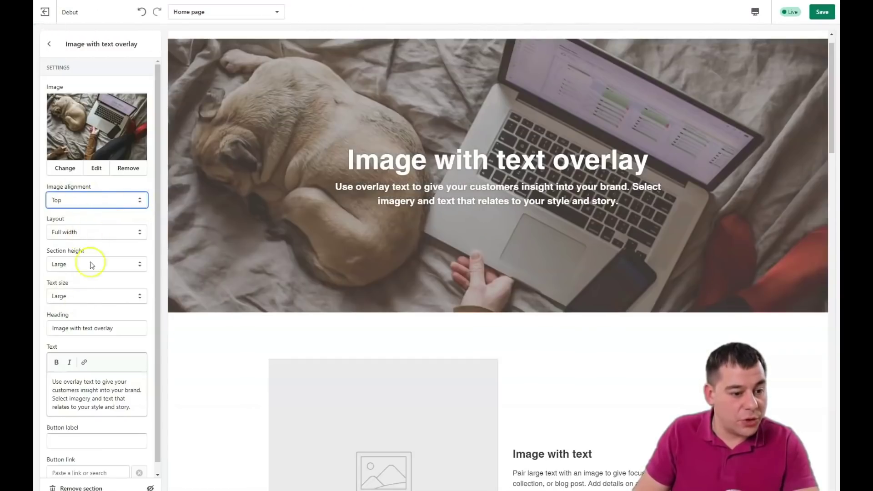
left_click(142, 265)
left_click(84, 286)
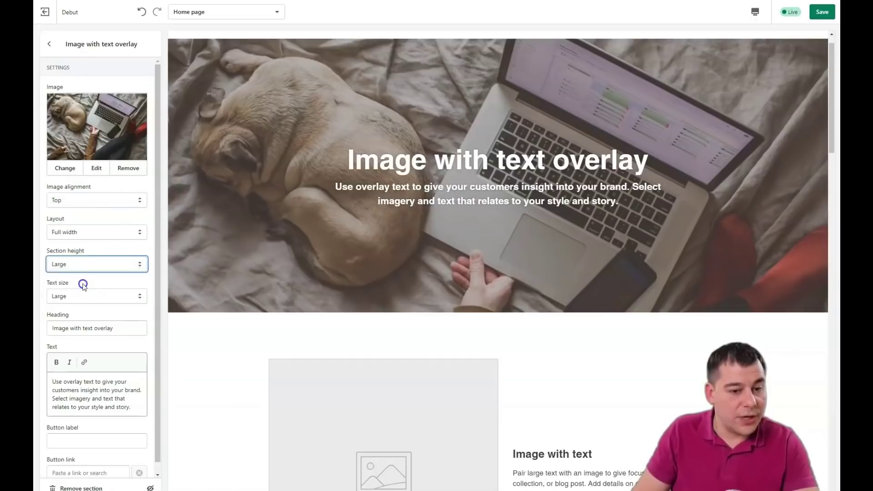
left_click(139, 264)
left_click(80, 299)
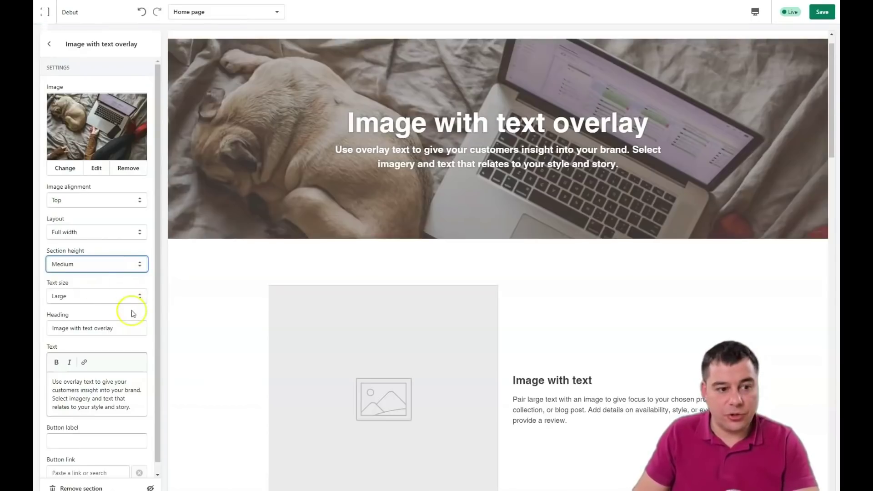
Keep the overlay section's text size at Large and replace its heading with "My shop".
scroll(115, 282, "down", 1)
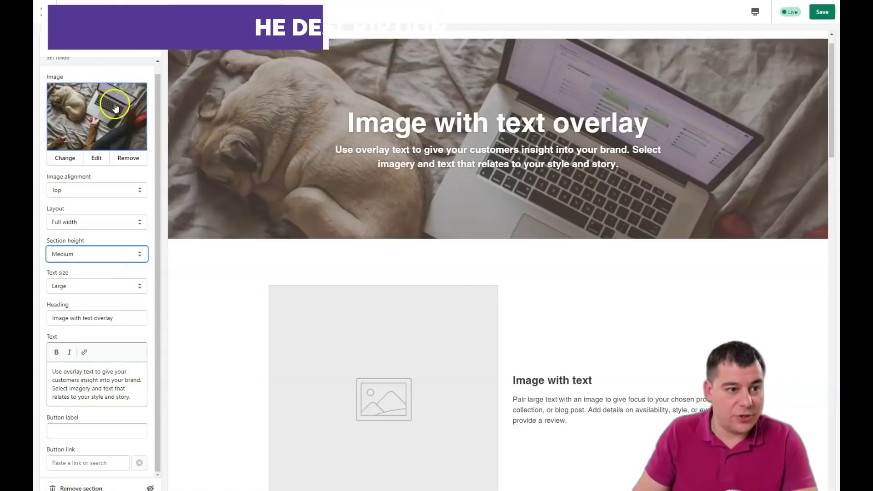
left_click(73, 289)
left_click(87, 286)
left_click(89, 319)
left_click_drag(123, 320, 62, 321)
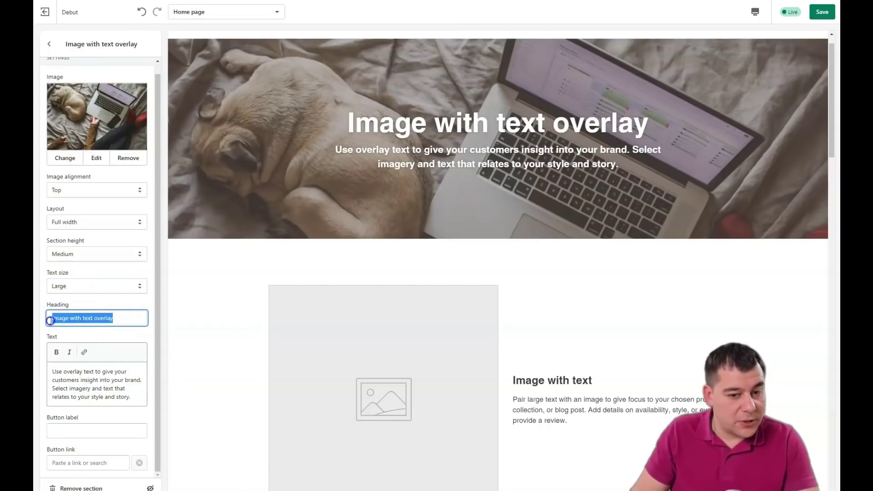
type("My shop")
Replace the overlay section's text with "Welcome" and format it bold and italic.
left_click(52, 370)
key("ctrl+a")
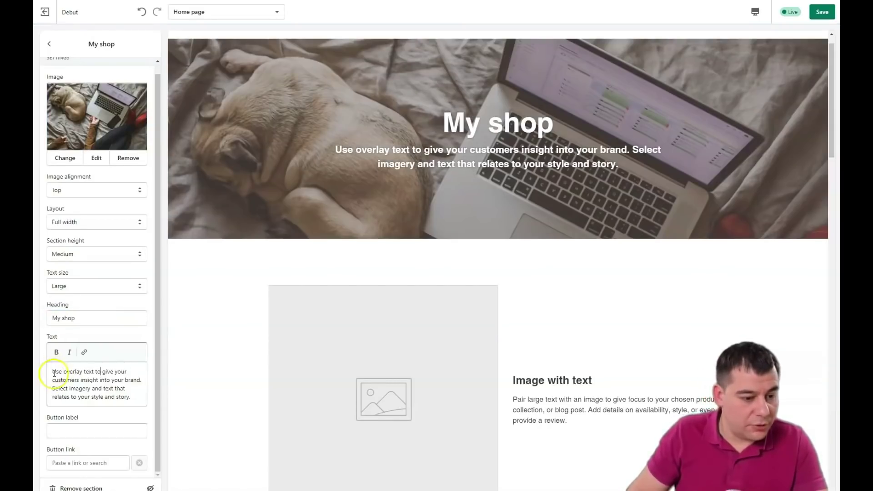
type("Welcome")
left_click(56, 363)
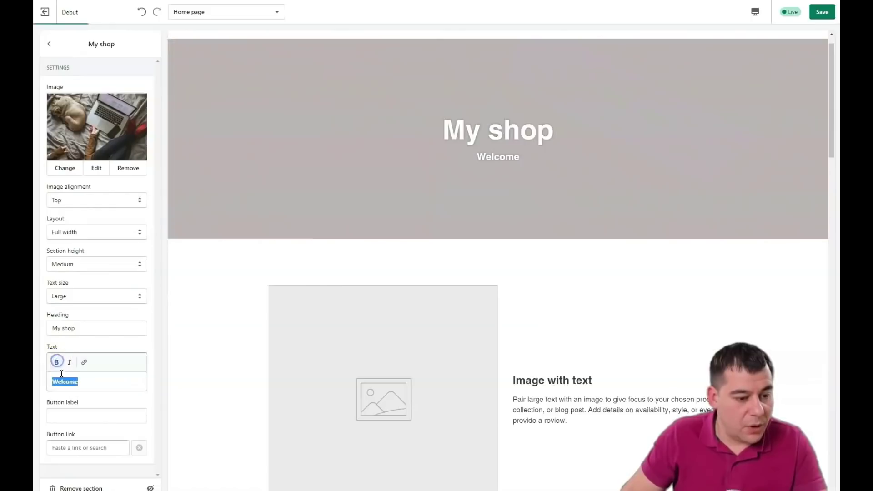
left_click(70, 363)
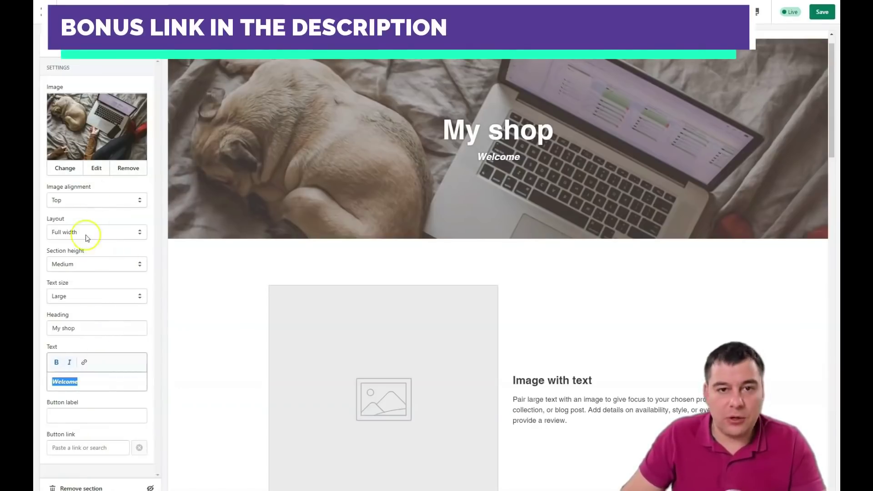
Inspect the settings of the Text columns with images section and the neighbouring sections in the home page preview.
left_click(52, 50)
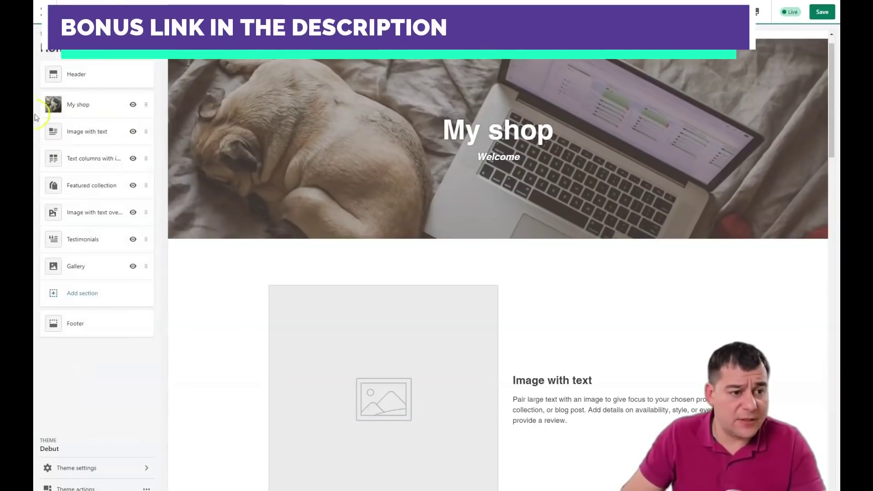
left_click(72, 159)
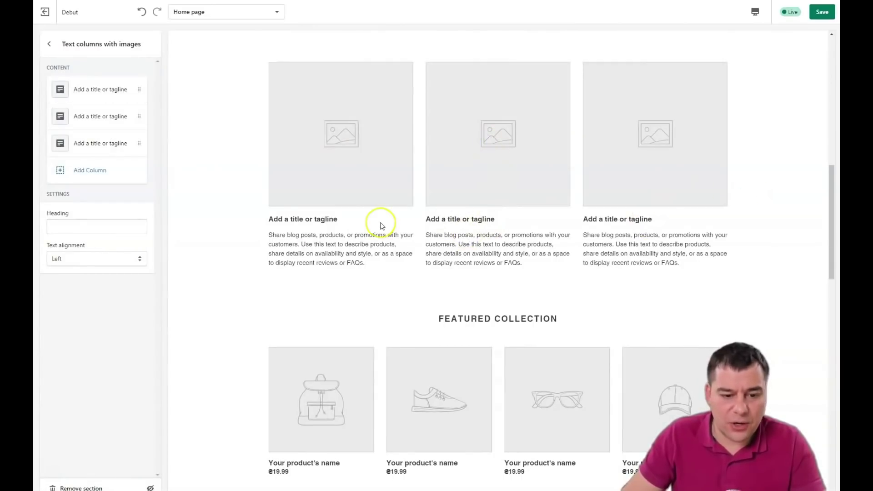
scroll(381, 226, "down", 4)
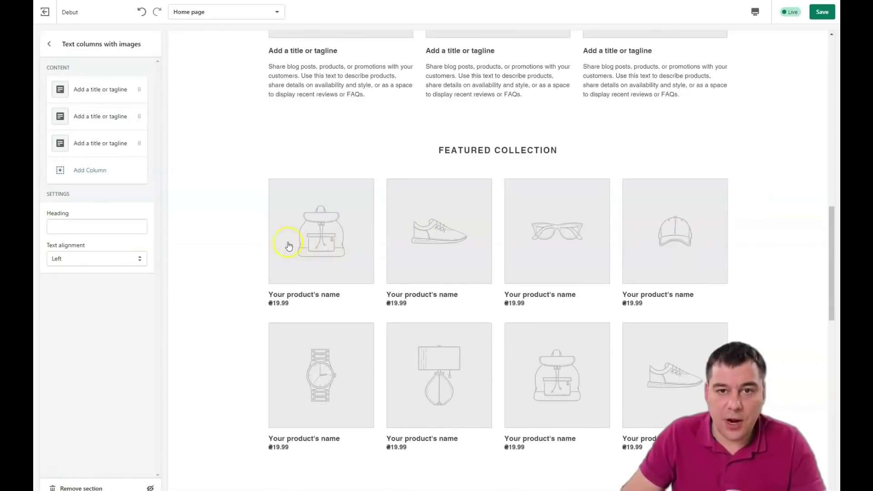
scroll(412, 232, "up", 12)
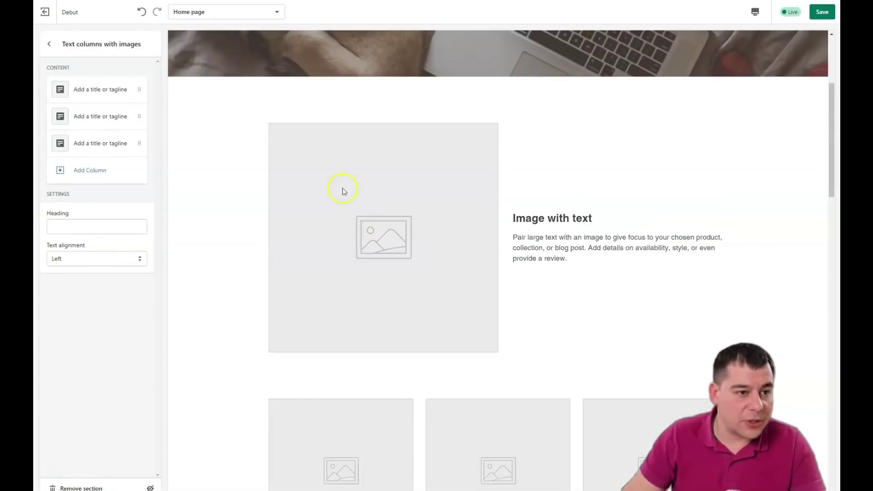
left_click(49, 43)
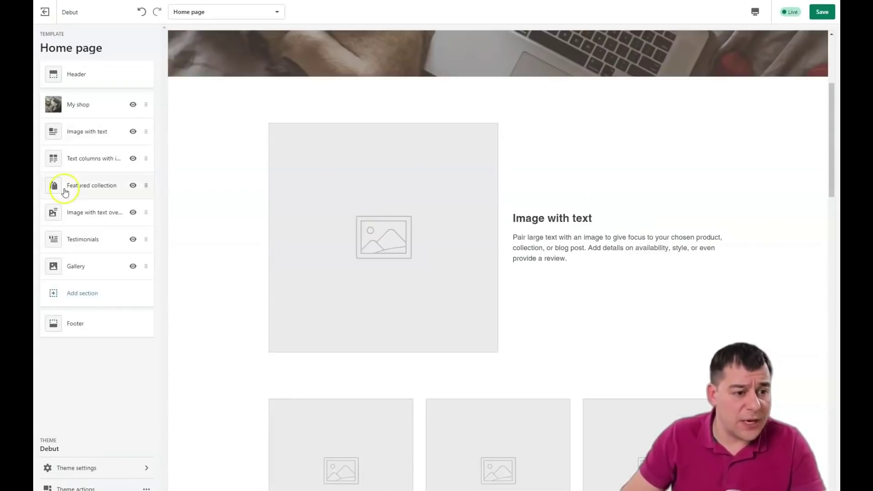
Browse the free Tech images for the Image with text section without picking one, and return to the home page's sections.
left_click(81, 133)
left_click(91, 144)
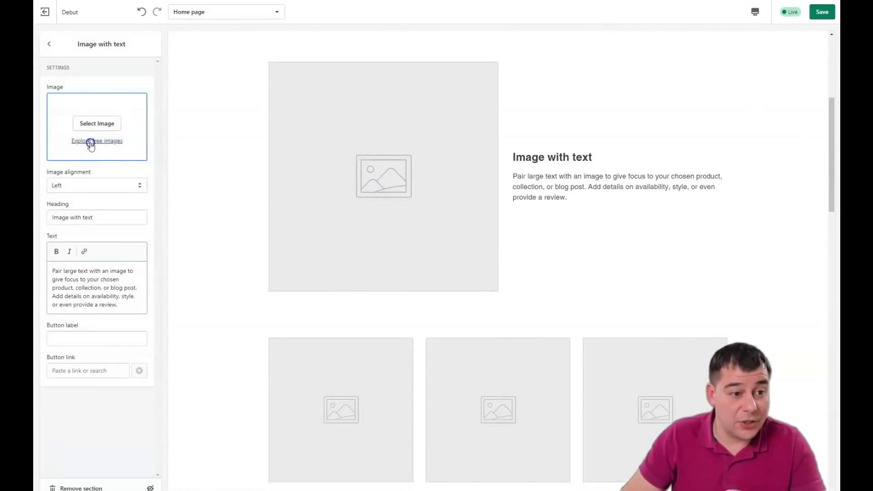
scroll(110, 172, "down", 6)
scroll(111, 171, "down", 10)
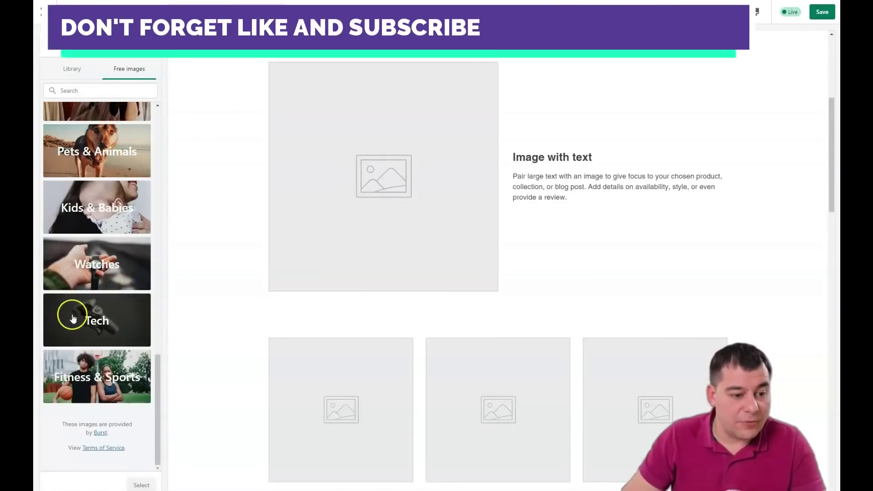
left_click(73, 317)
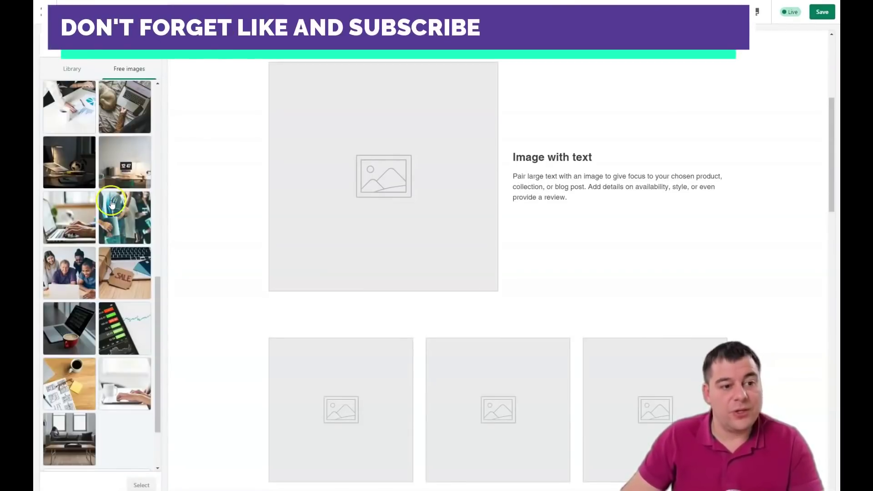
scroll(112, 199, "down", 2)
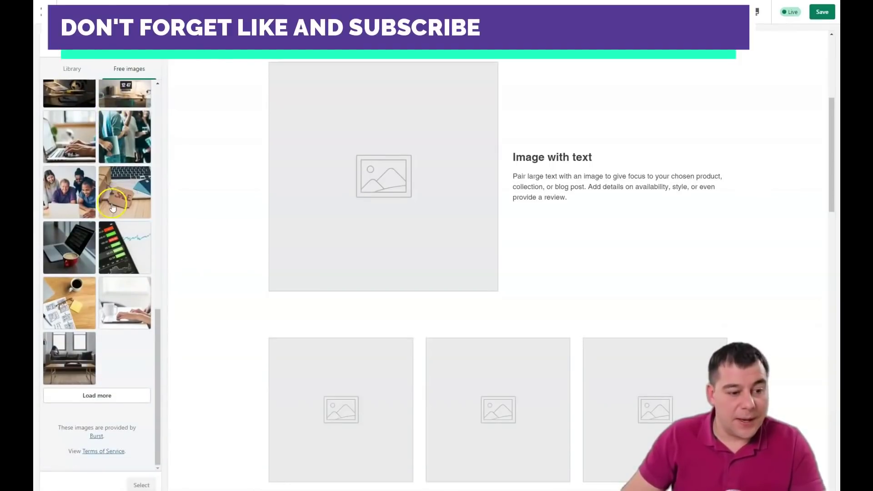
scroll(113, 209, "up", 10)
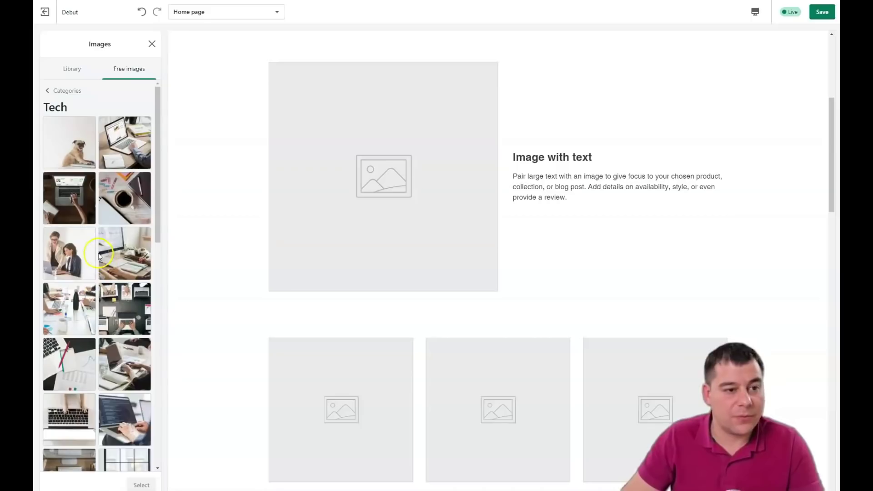
left_click(48, 93)
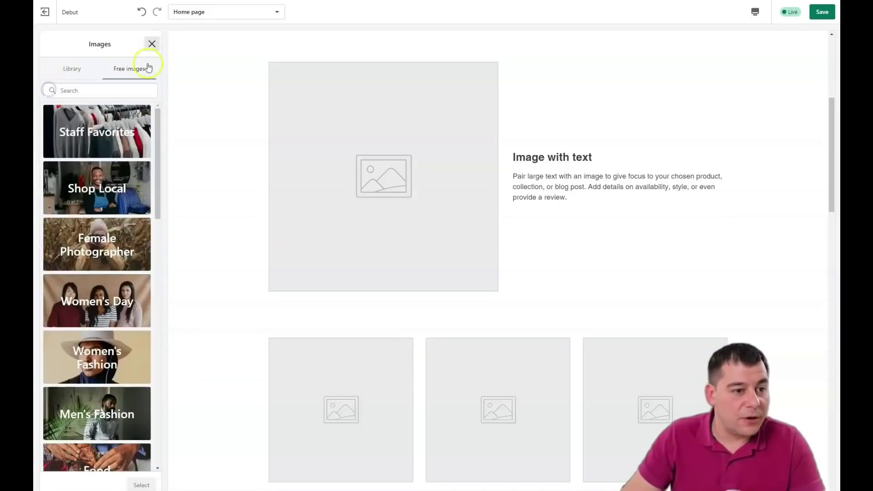
left_click(151, 43)
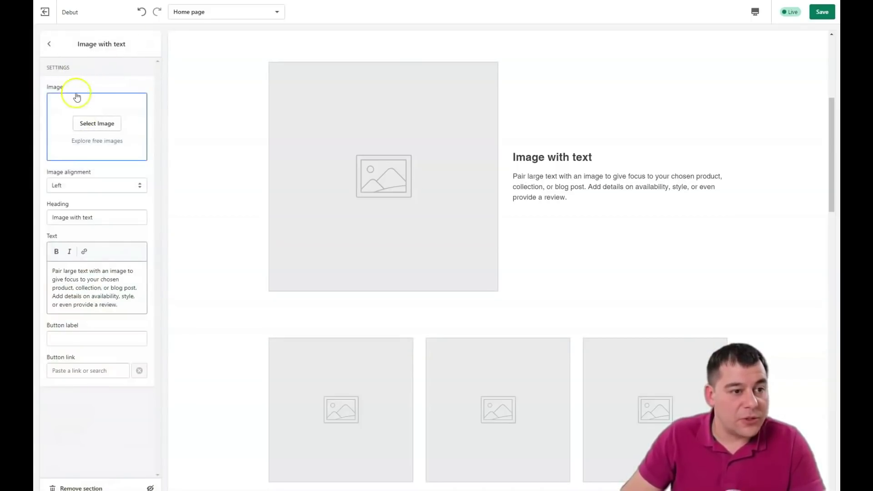
left_click(51, 45)
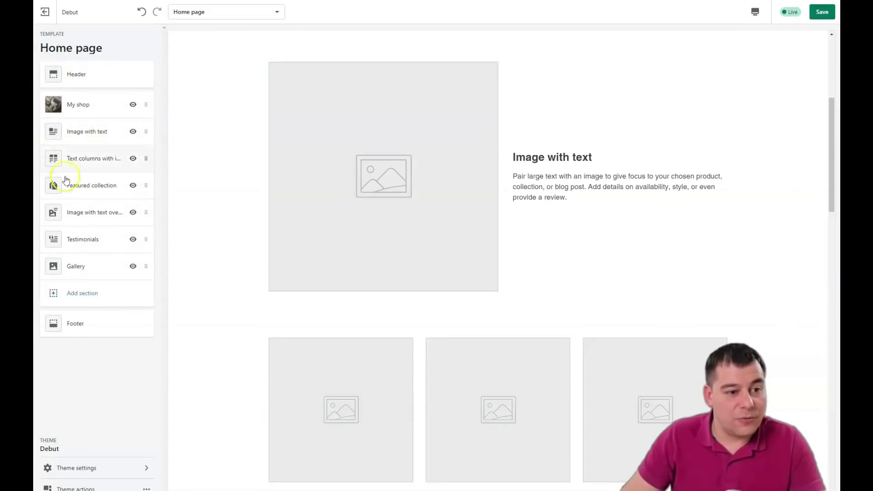
Examine the types of sections that can be added to the home page, without adding any.
scroll(388, 234, "up", 5)
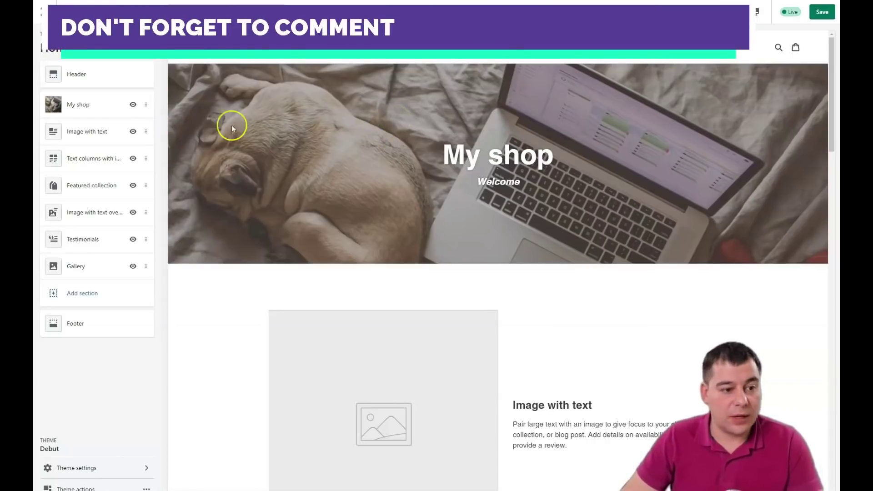
left_click(72, 296)
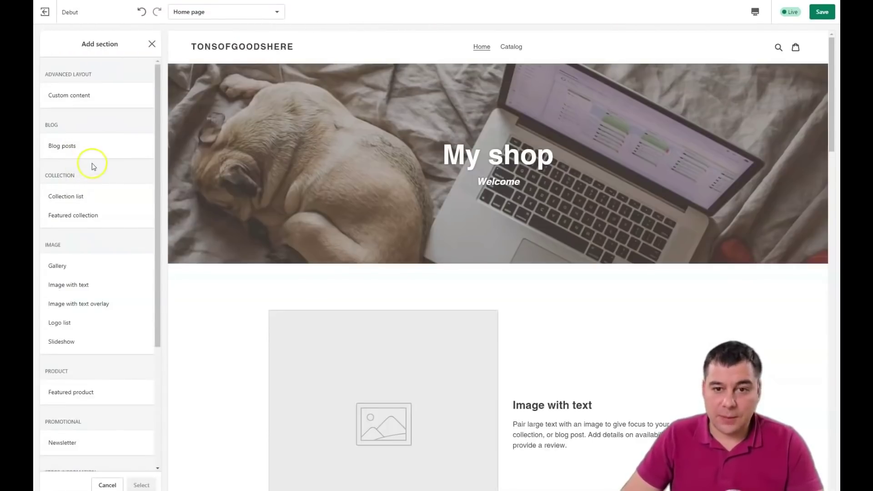
scroll(89, 174, "down", 2)
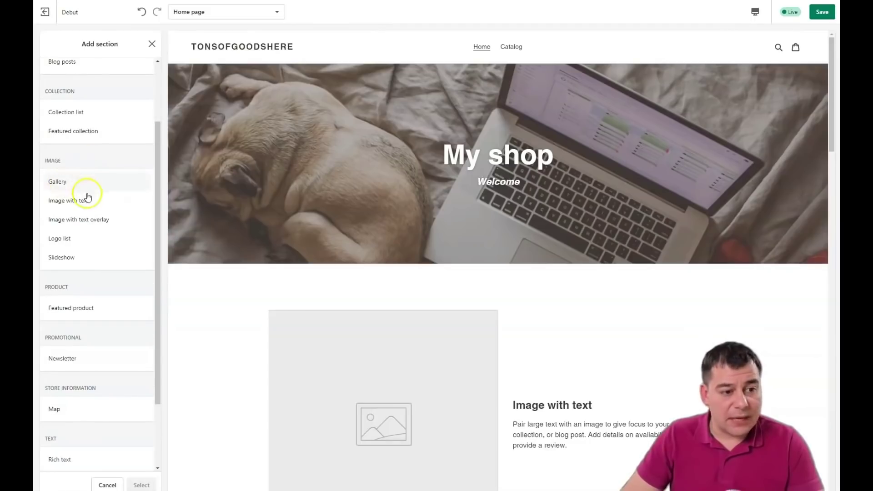
scroll(86, 243, "down", 2)
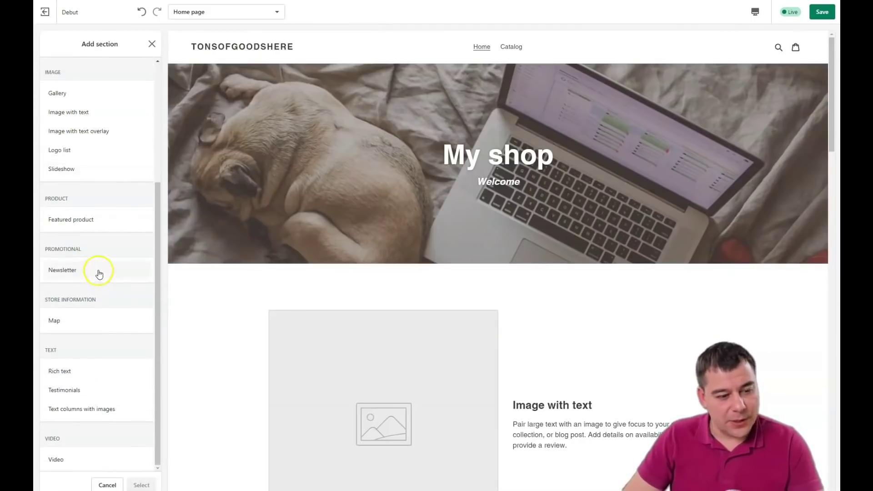
scroll(99, 273, "up", 4)
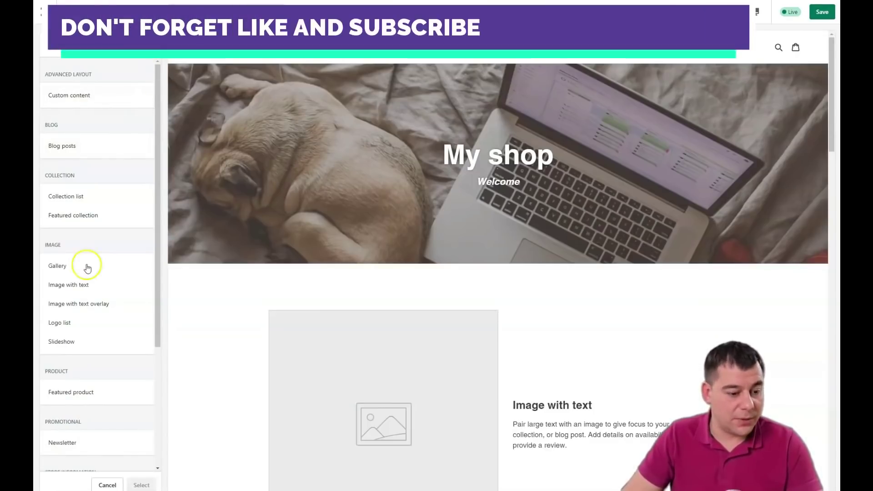
scroll(88, 256, "down", 4)
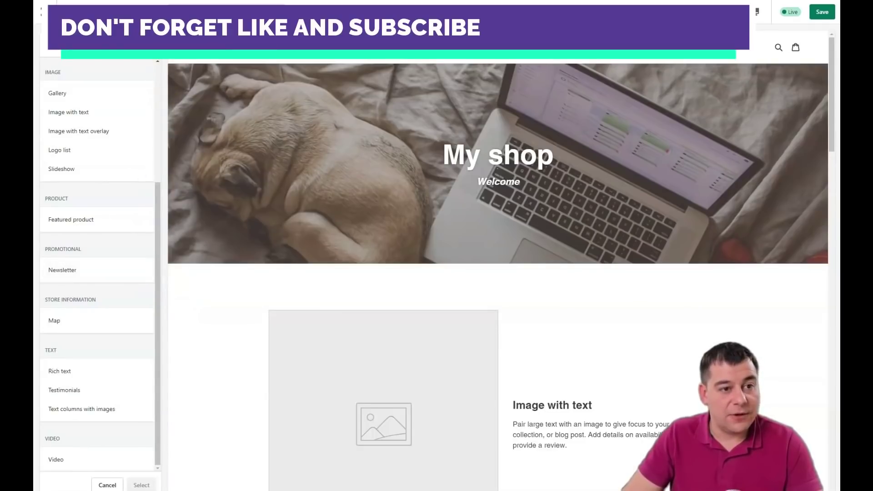
left_click(148, 46)
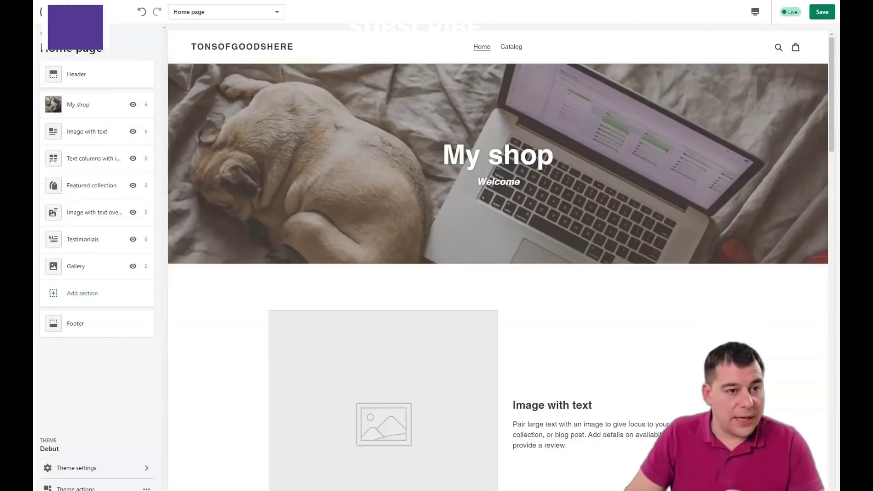
Leave the theme editor without saving the changes, and open and look through a blank form for adding a product.
left_click(45, 12)
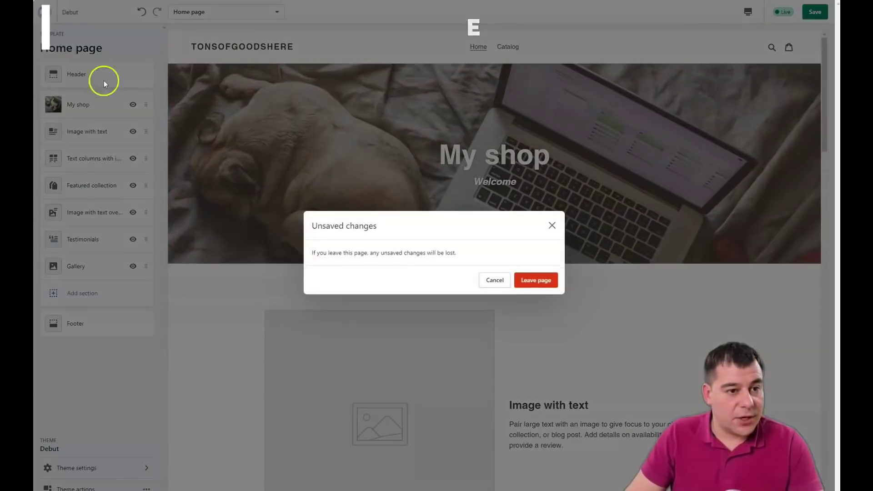
left_click(531, 279)
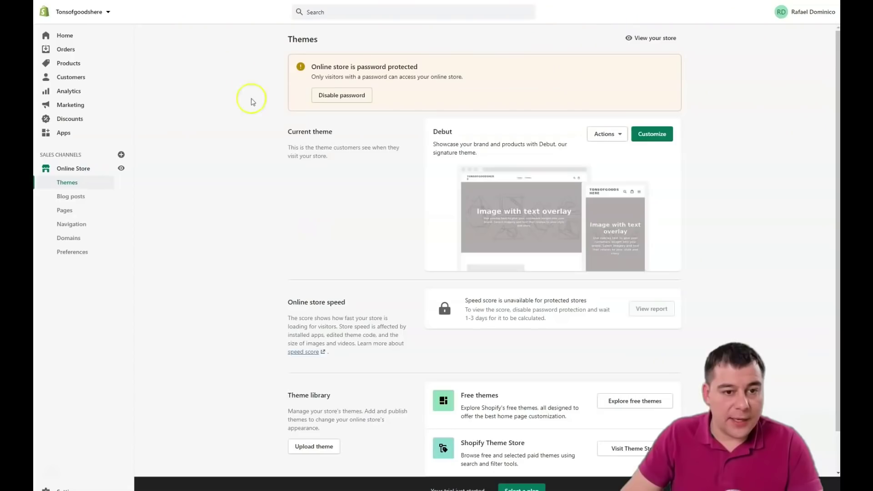
left_click(59, 65)
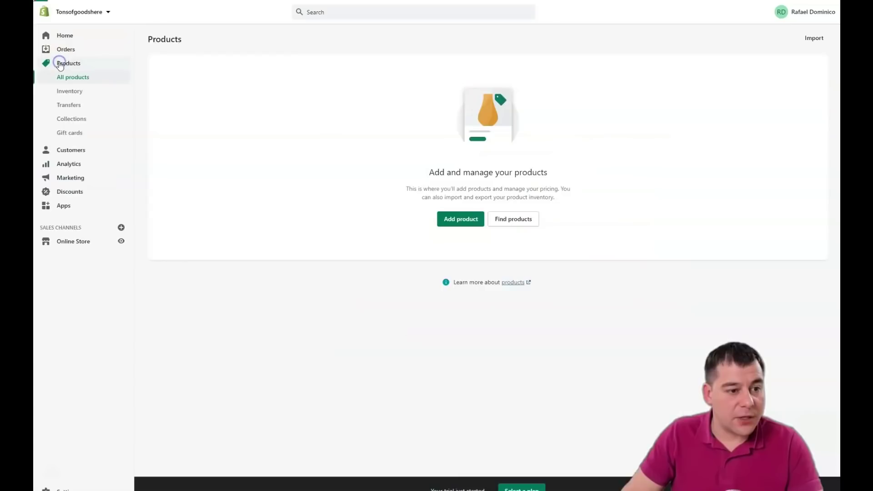
left_click(457, 219)
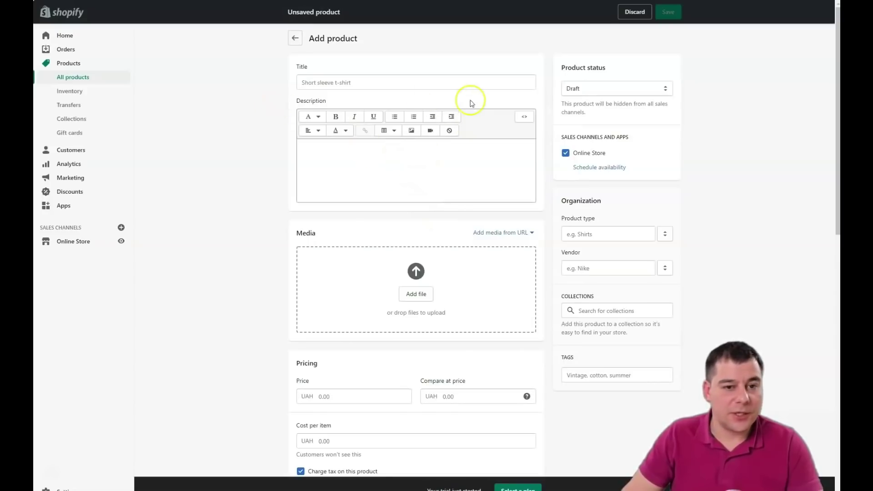
scroll(386, 308, "down", 10)
scroll(390, 293, "up", 10)
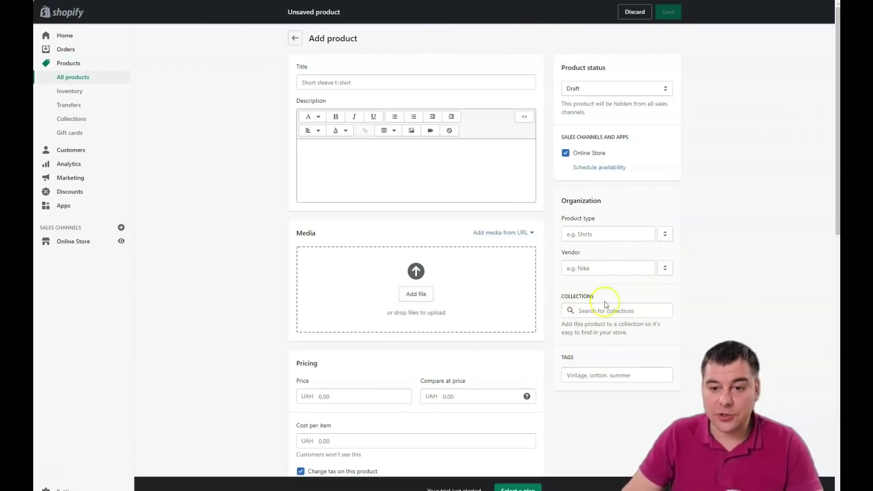
Give the new product the title "Iphone Case" and the description "The best one".
left_click(587, 377)
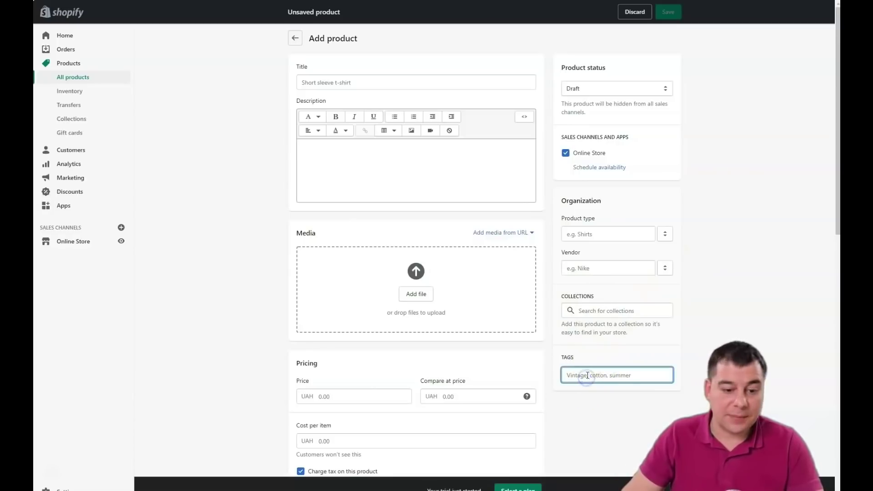
scroll(380, 277, "down", 10)
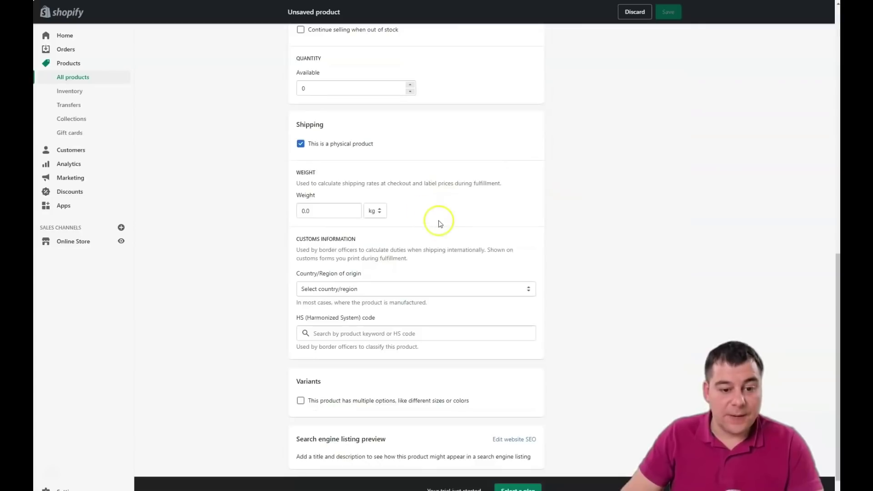
scroll(439, 222, "down", 1)
scroll(434, 220, "up", 12)
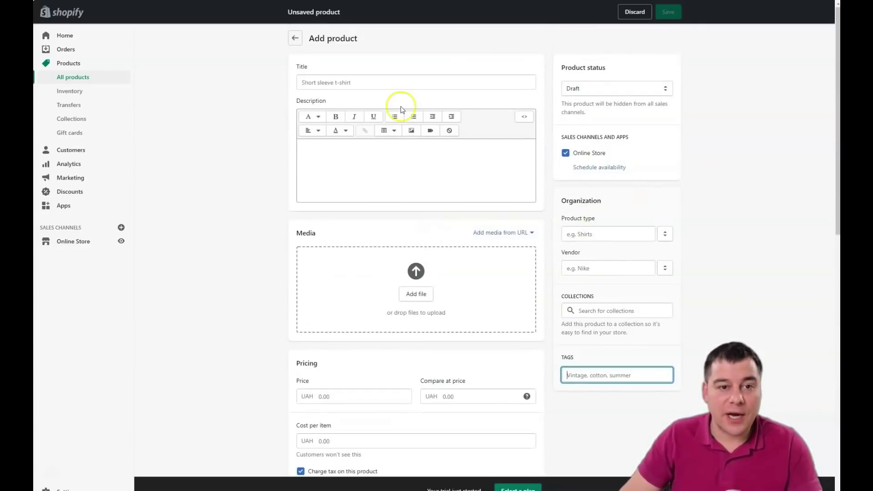
left_click(332, 83)
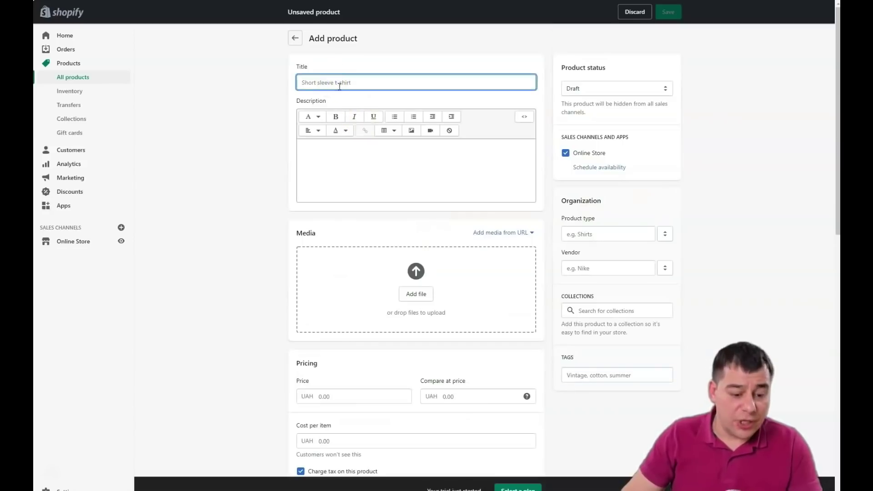
type("Iphone Case")
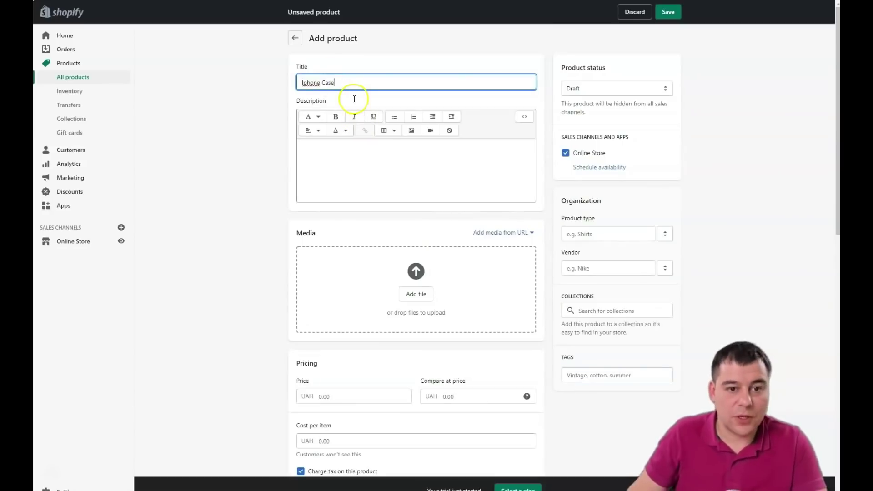
left_click(355, 160)
type("The best one")
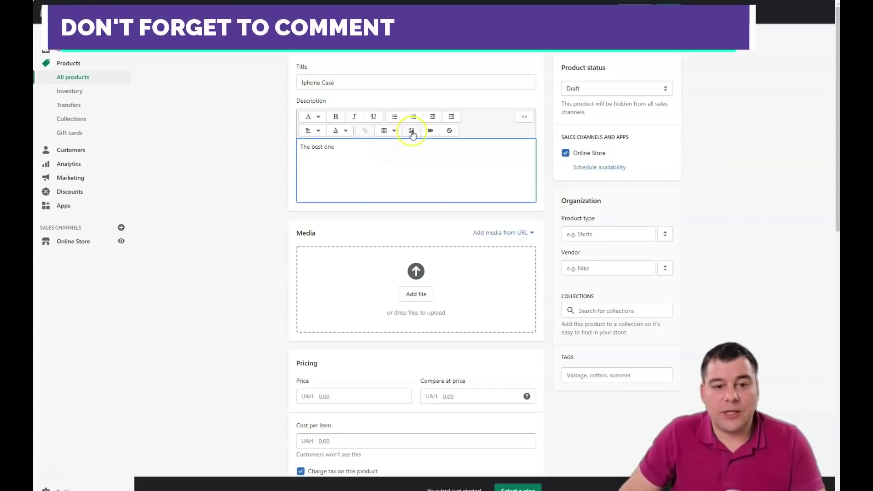
left_click(398, 161)
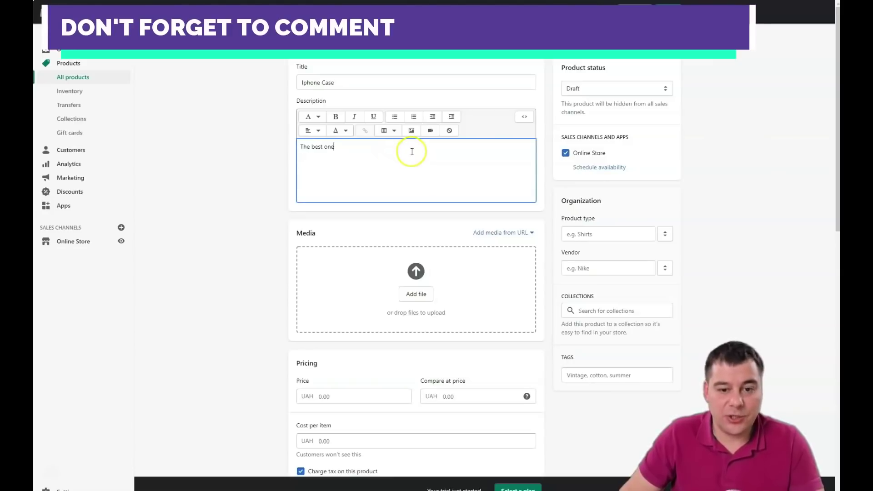
Open the file picker for the product's media and close it without choosing a file.
scroll(408, 163, "down", 2)
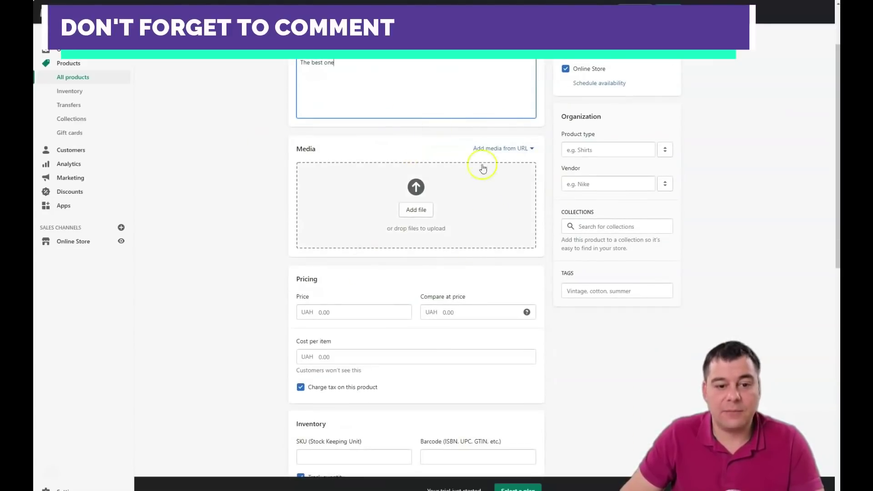
left_click(414, 213)
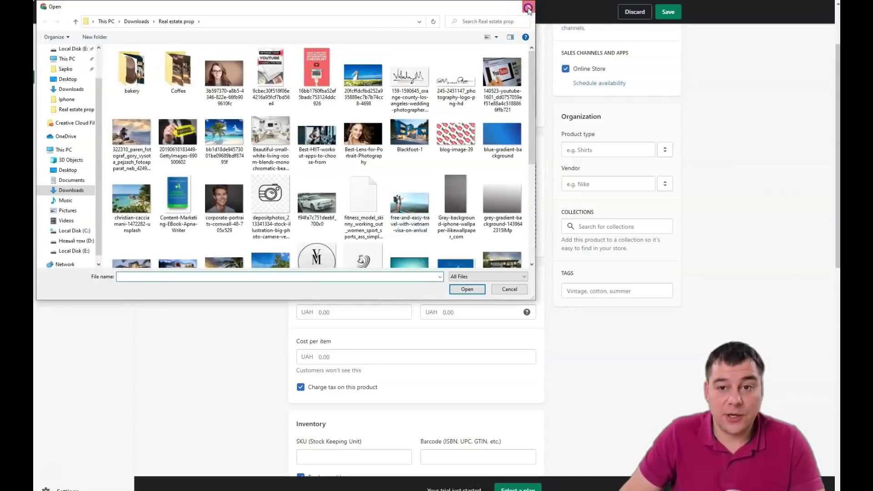
left_click(529, 7)
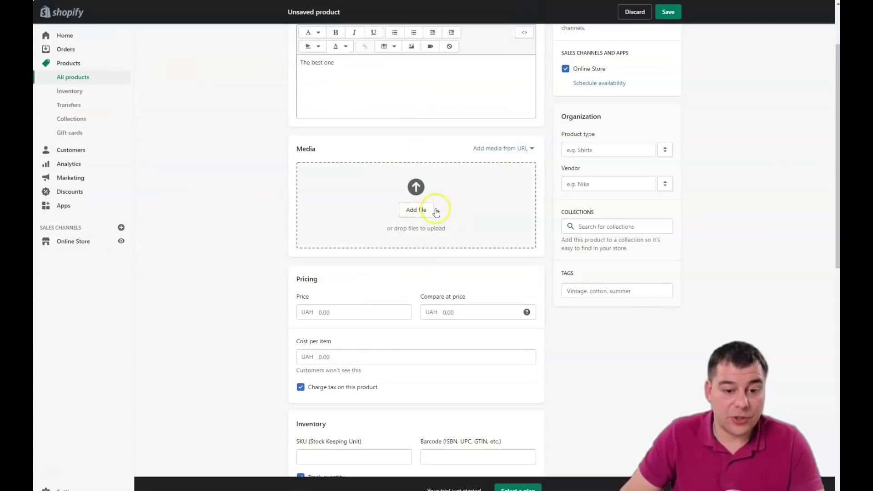
Examine the product form's pricing, inventory, shipping, variants and search engine listing sections without filling them in.
scroll(428, 174, "down", 8)
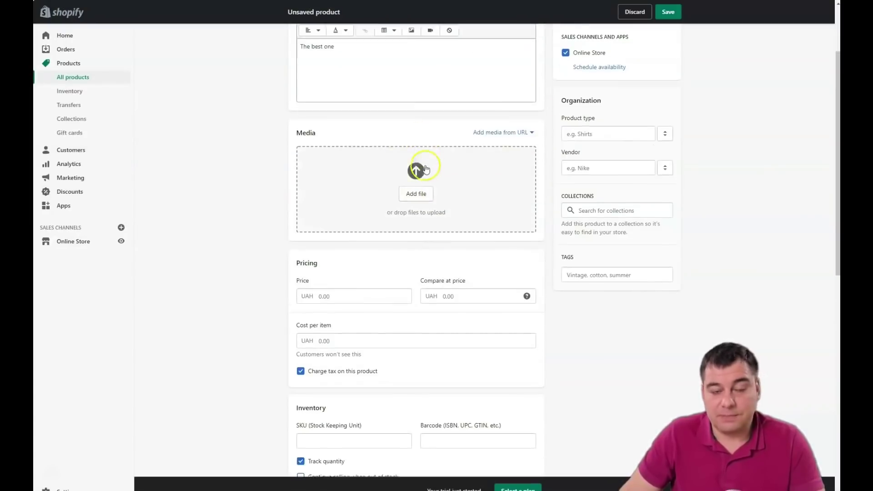
scroll(425, 167, "up", 11)
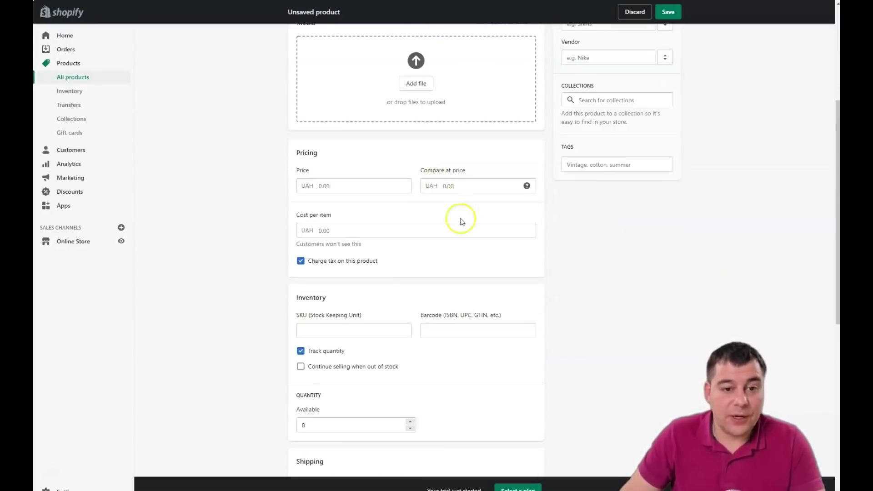
scroll(366, 226, "down", 6)
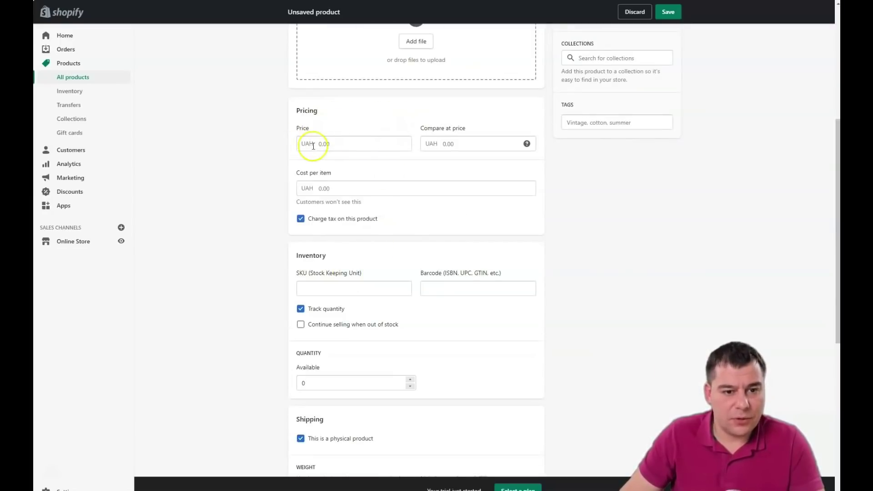
left_click(337, 144)
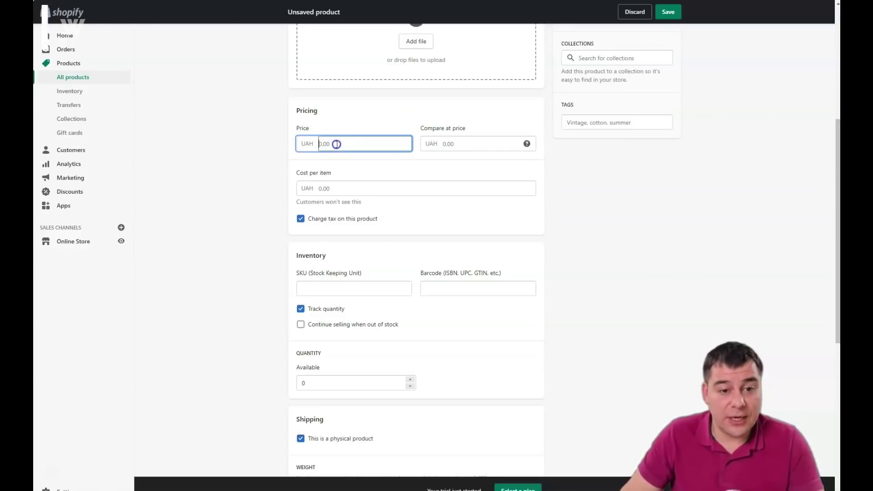
left_click(460, 145)
left_click(362, 147)
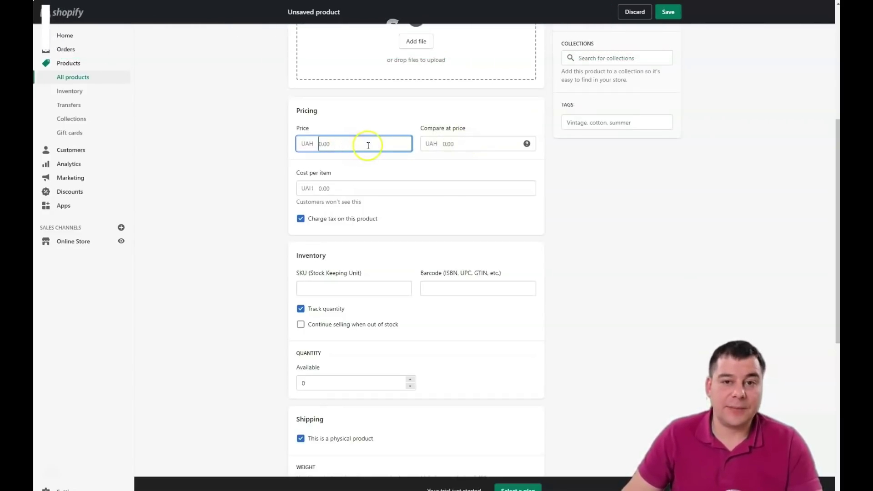
left_click(460, 148)
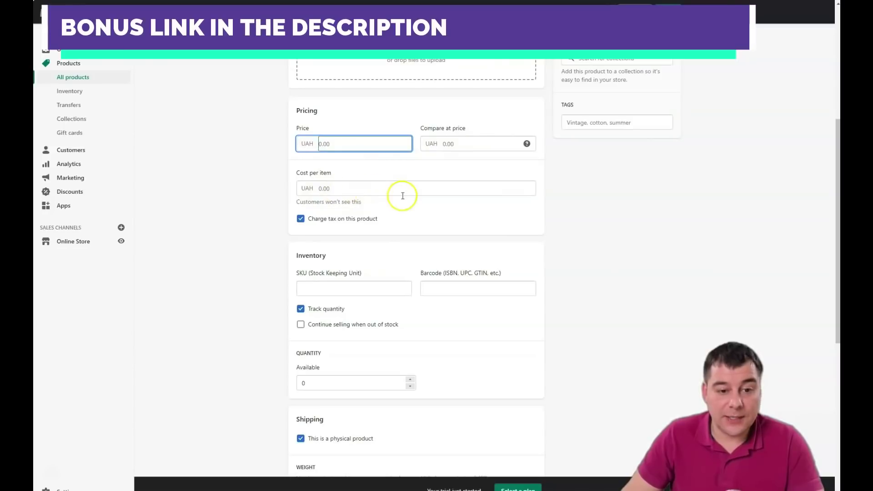
scroll(403, 196, "down", 4)
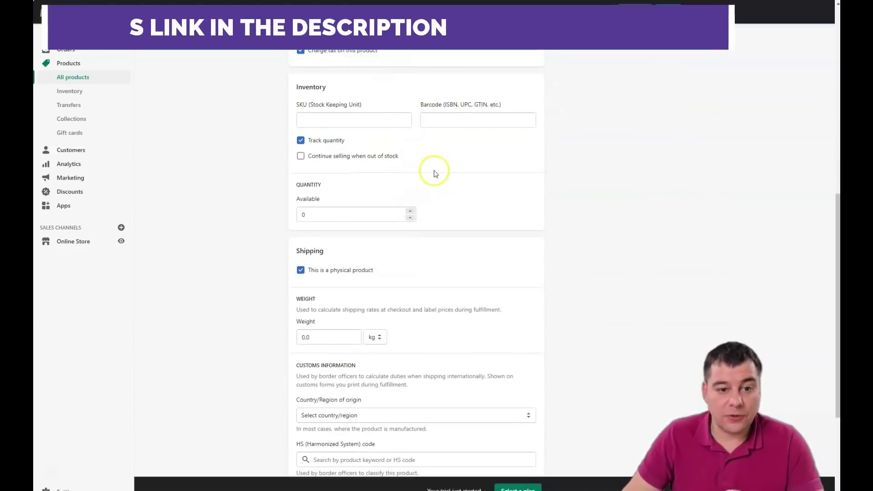
scroll(464, 176, "down", 4)
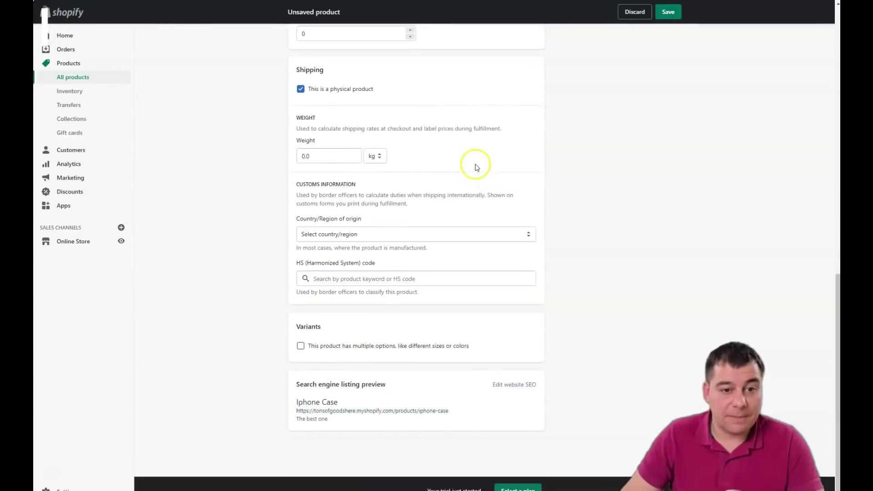
scroll(473, 172, "up", 3)
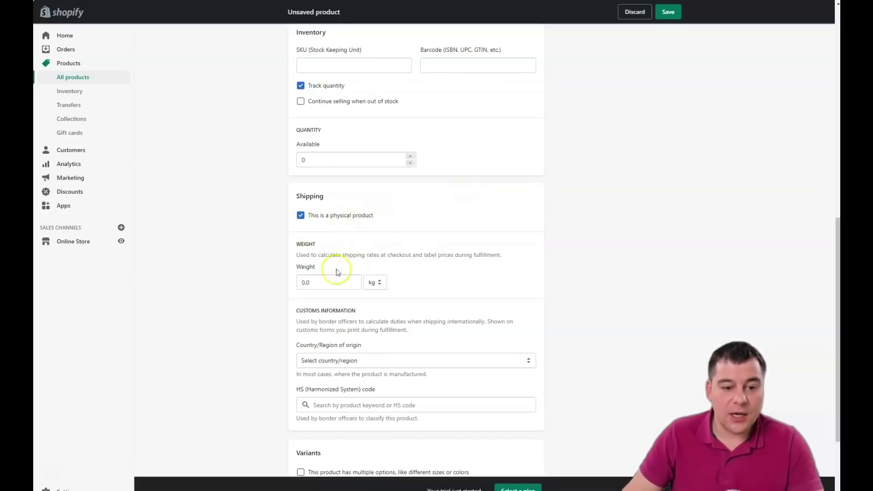
scroll(415, 335, "down", 2)
scroll(411, 333, "up", 10)
left_click(411, 302)
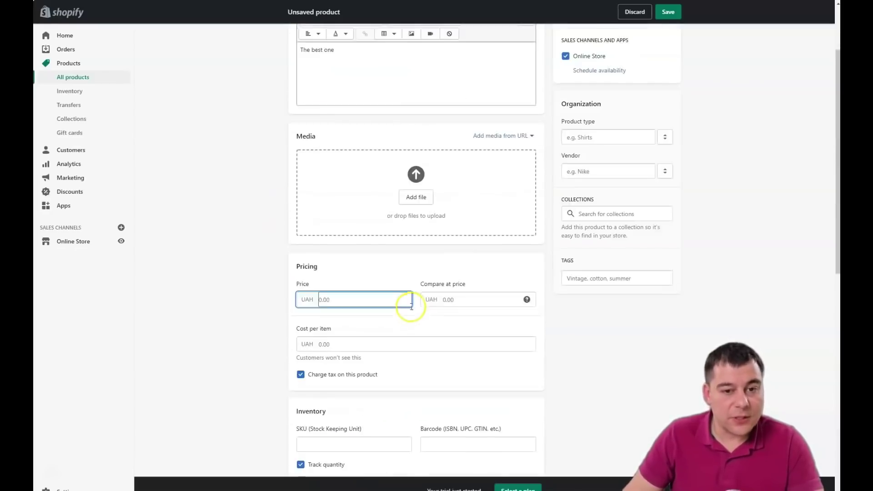
Discard the unsaved Iphone Case product and leave the product form.
scroll(411, 302, "up", 3)
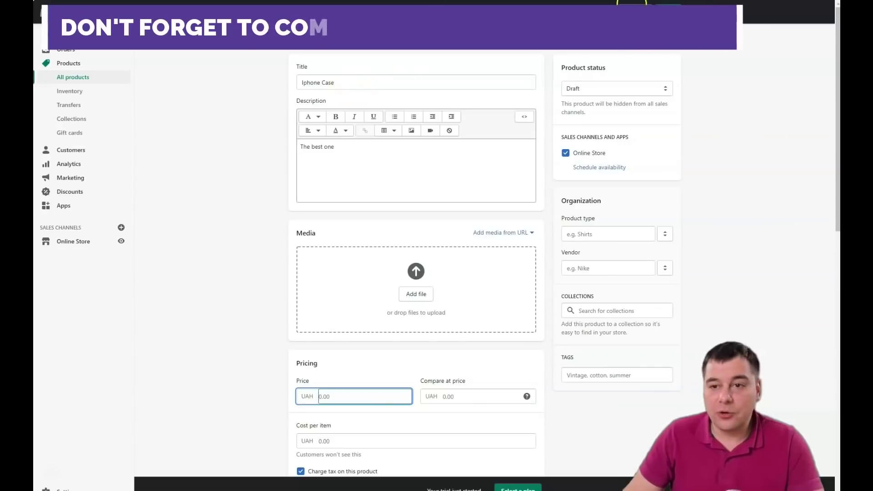
left_click(627, 4)
left_click(527, 284)
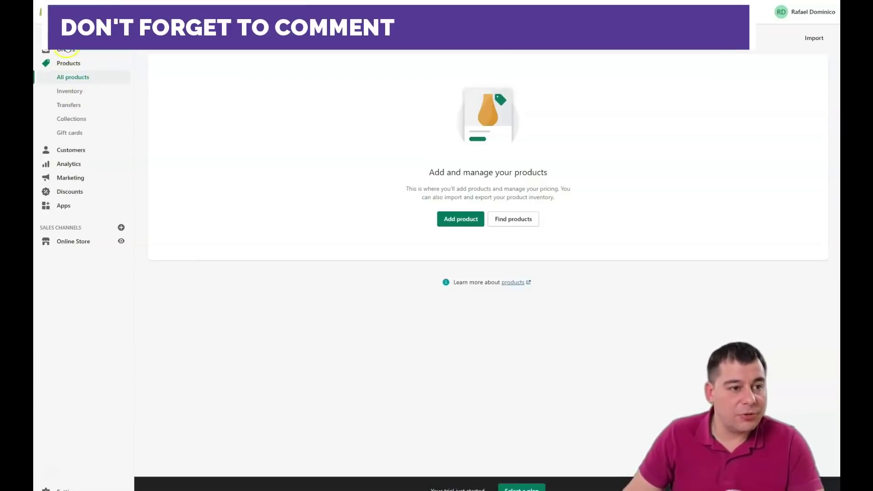
Go to the online store's themes and open the current Debut theme for customizing.
left_click(68, 241)
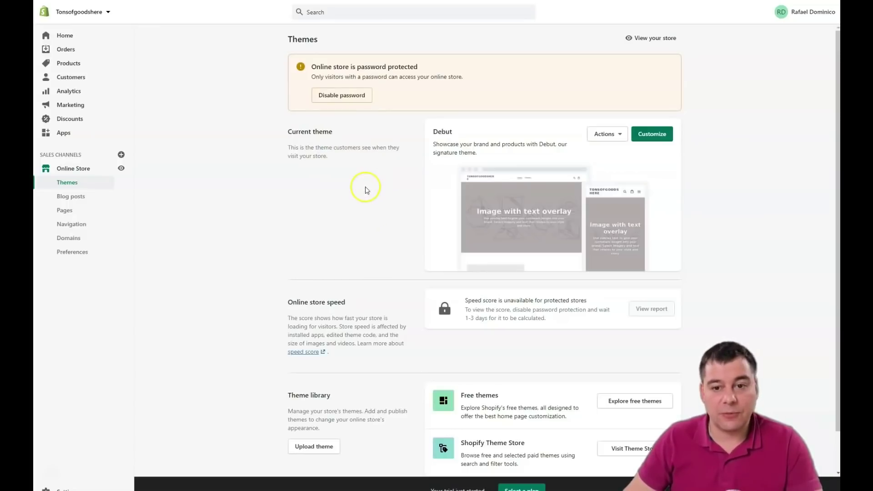
scroll(364, 165, "down", 1)
scroll(364, 165, "up", 1)
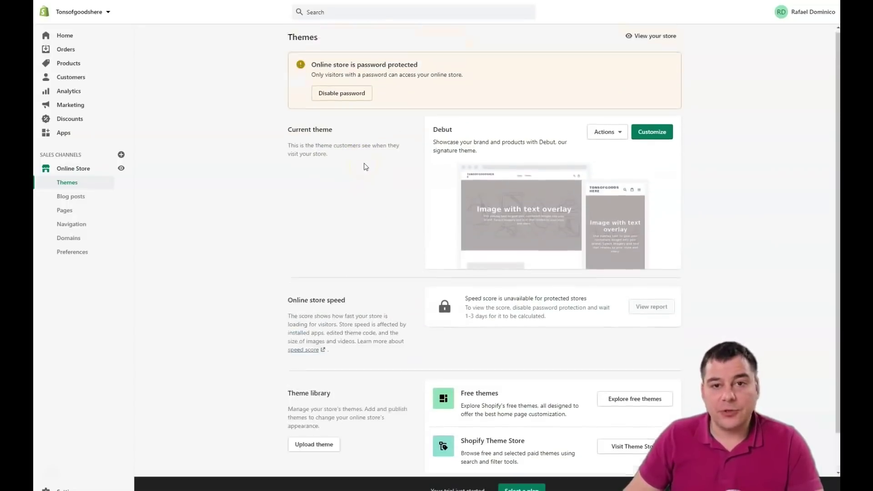
scroll(366, 167, "down", 1)
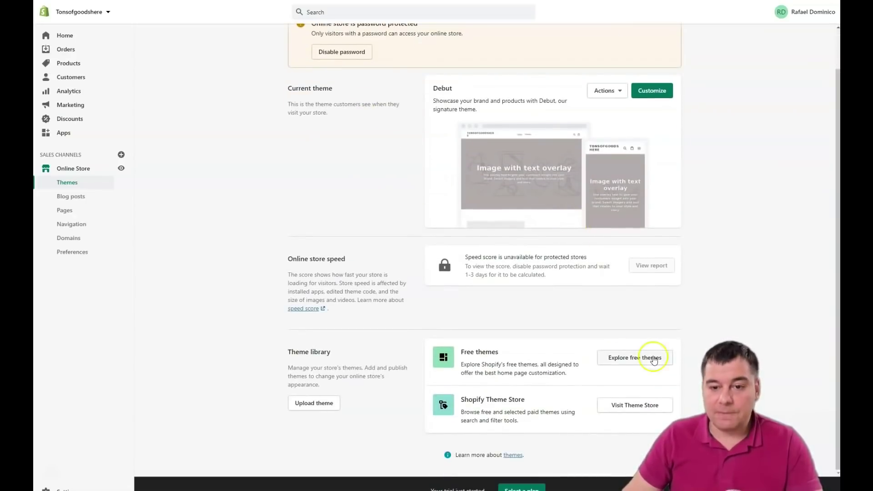
left_click(637, 83)
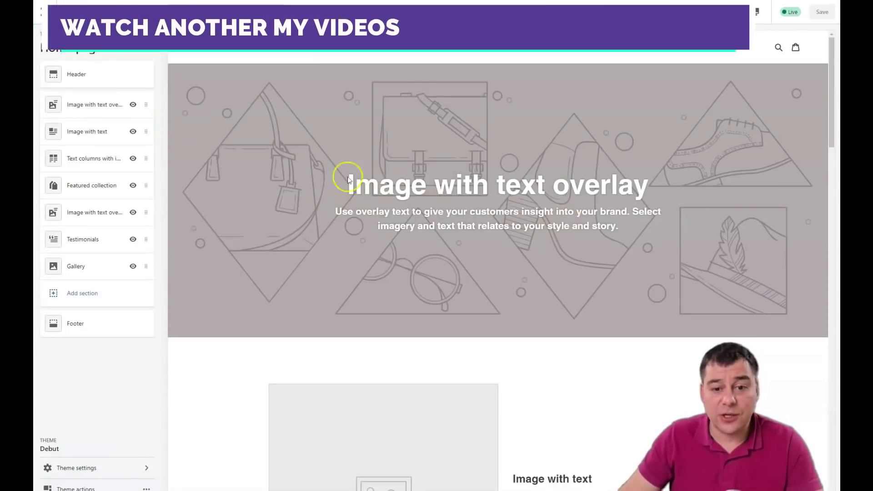
Move the Featured collection section below Testimonials on the home page and check the new order in the preview.
scroll(489, 164, "down", 3)
scroll(488, 180, "down", 7)
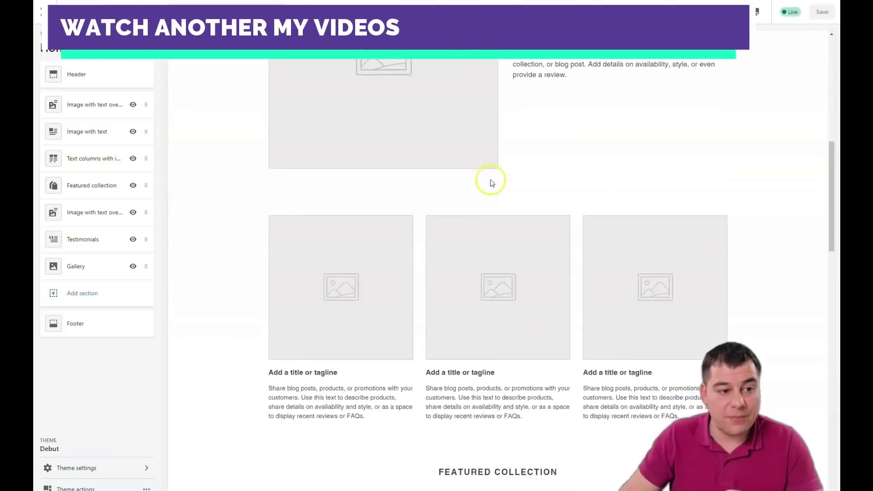
left_click_drag(146, 186, 146, 212)
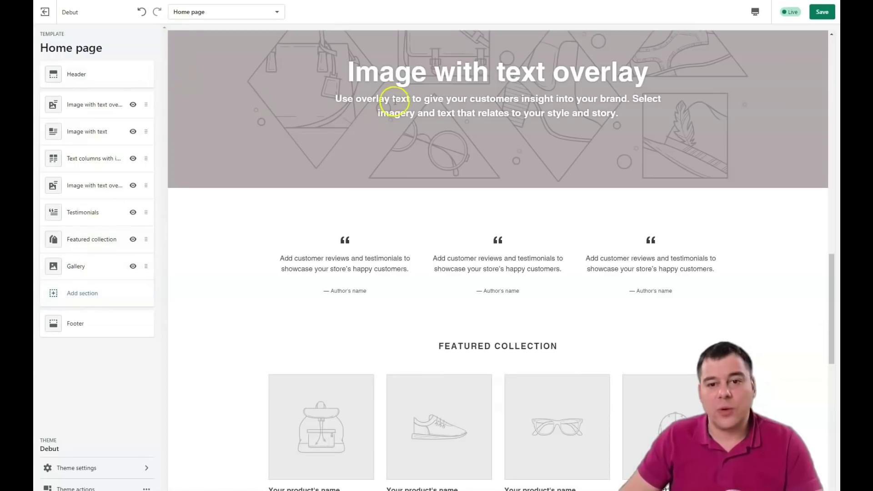
scroll(488, 107, "up", 10)
scroll(486, 114, "up", 8)
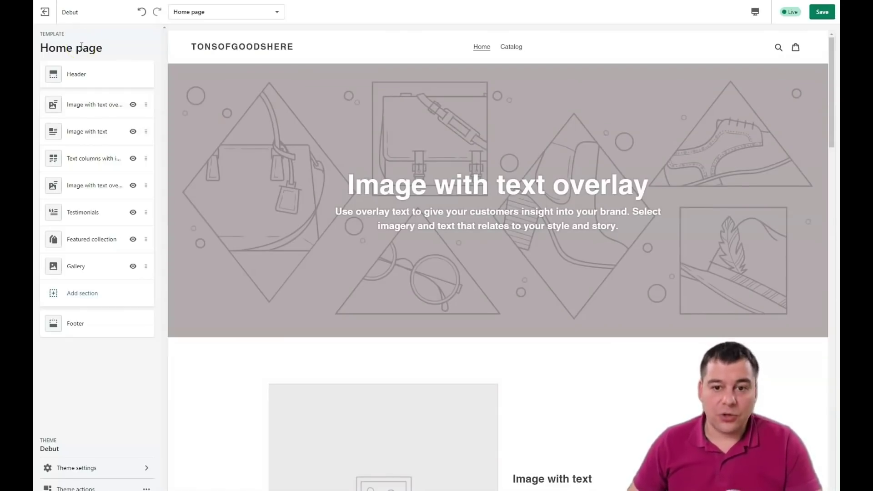
Browse the free image categories for the first Image with text overlay section and close the picker without choosing one.
left_click(103, 77)
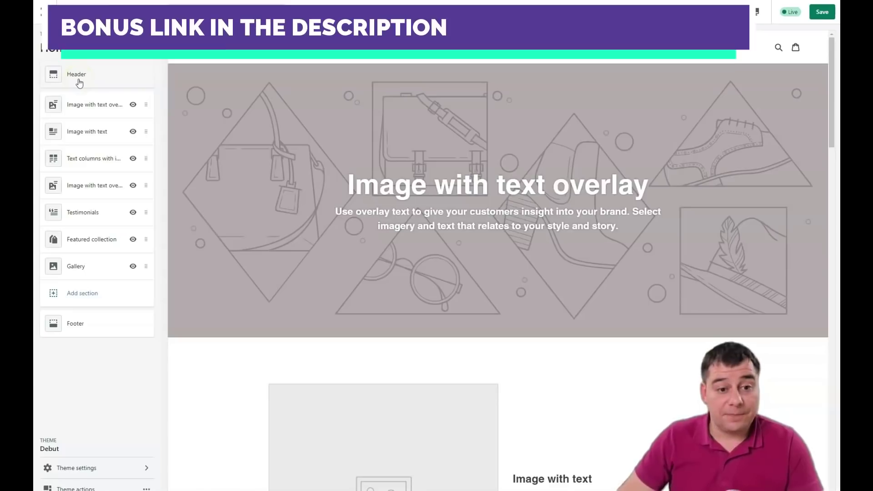
left_click(93, 106)
left_click(89, 140)
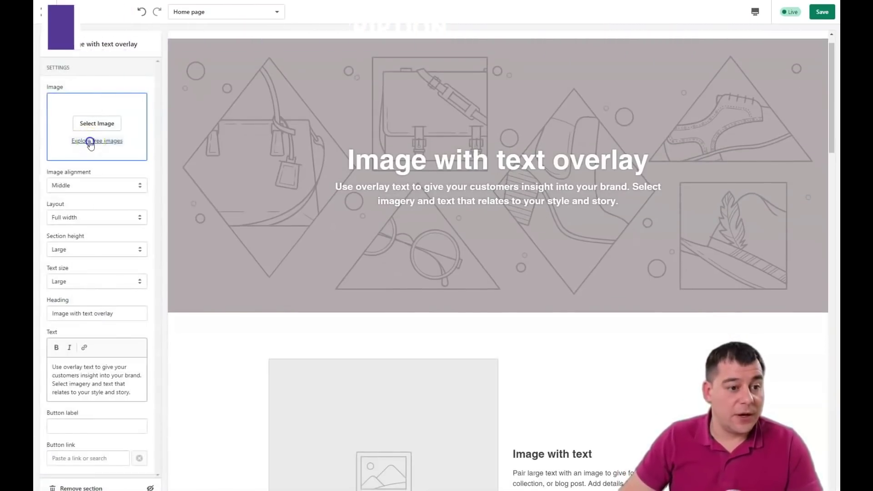
scroll(98, 182, "down", 8)
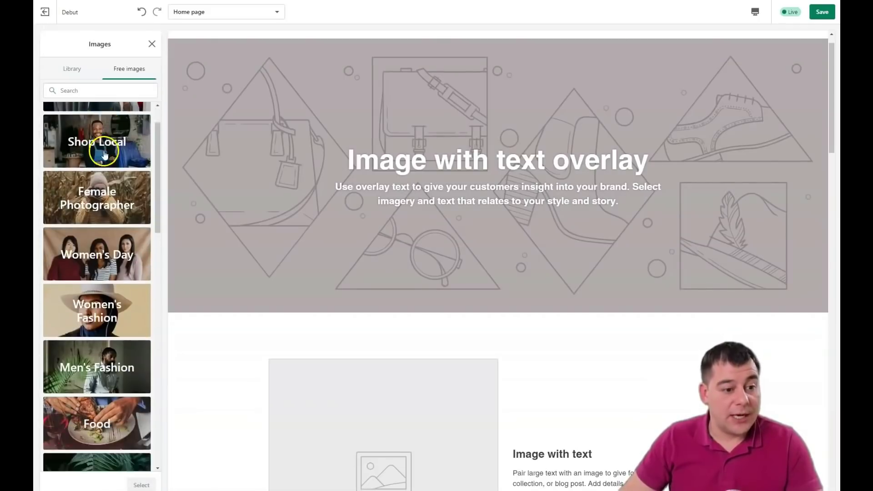
scroll(99, 215, "down", 10)
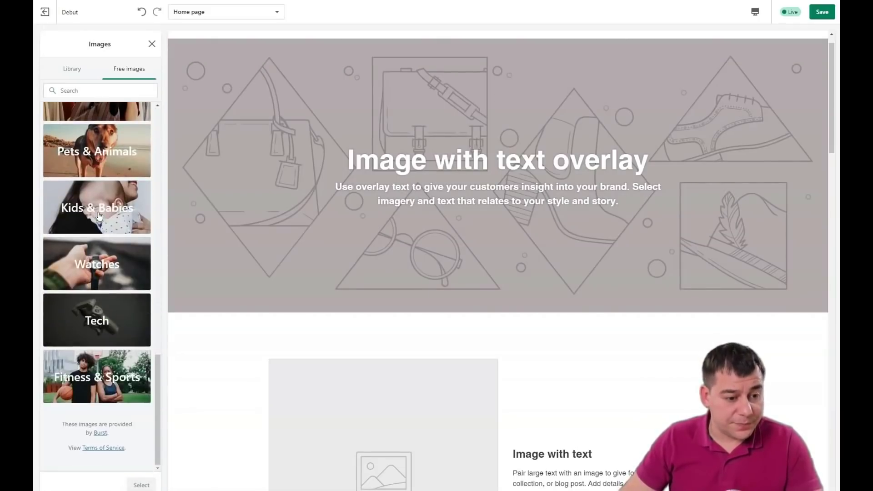
scroll(91, 210, "up", 14)
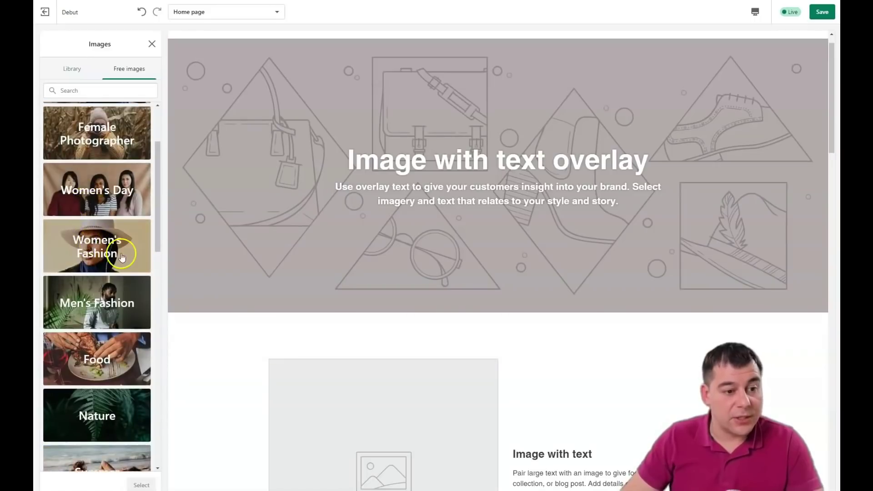
scroll(111, 131, "up", 3)
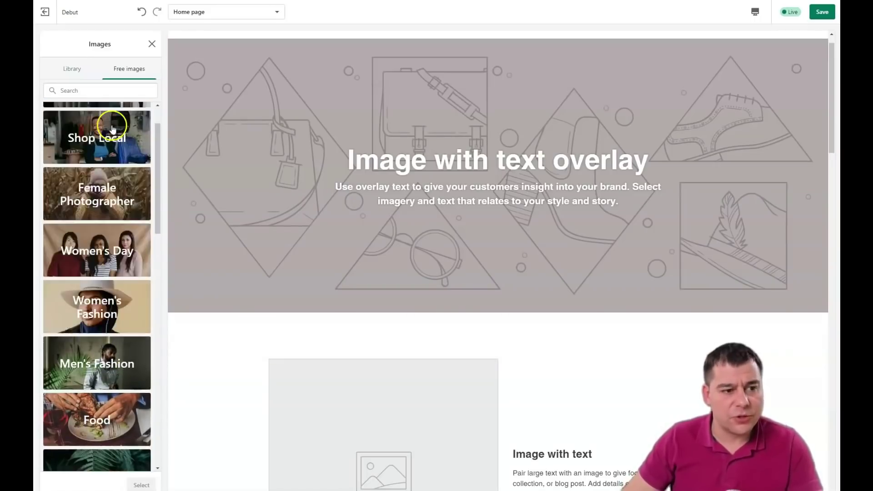
left_click(152, 44)
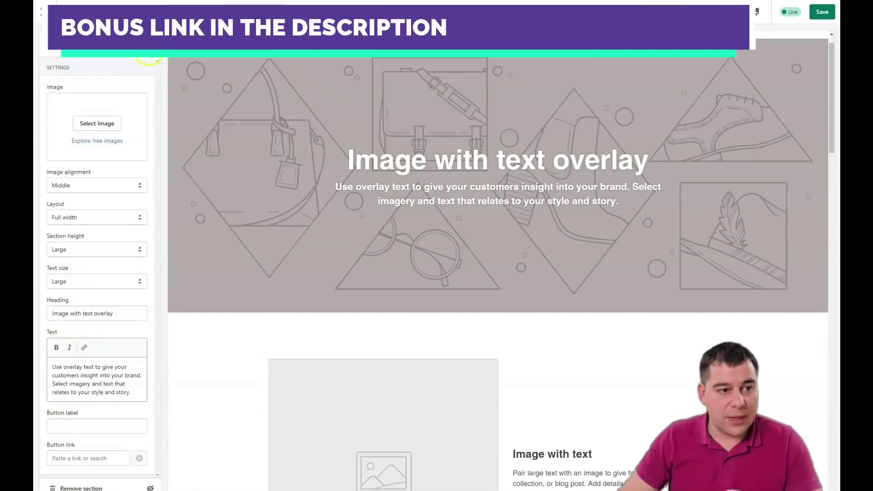
Leave the Debut theme editor without saving the home page changes and return to the themes page.
left_click(51, 49)
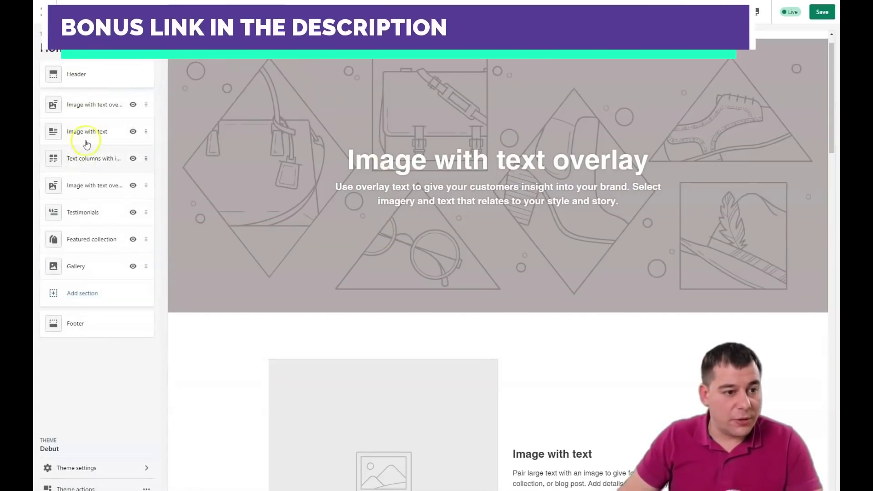
left_click(41, 13)
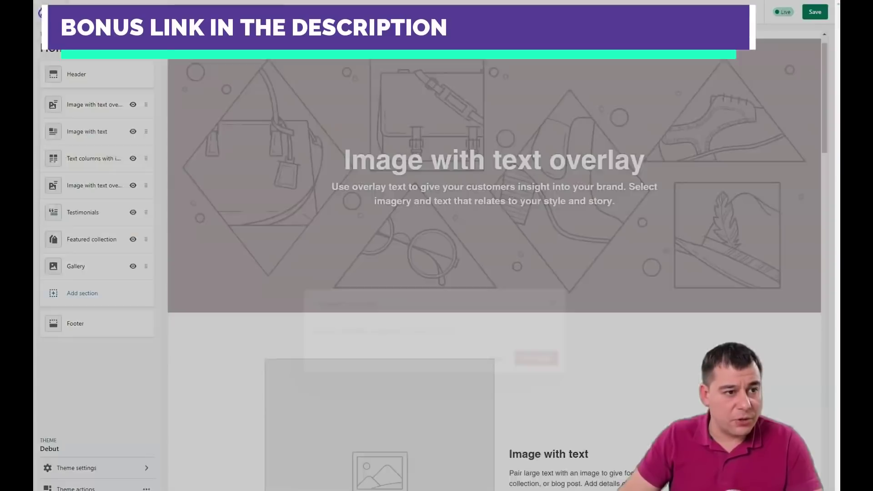
left_click(536, 280)
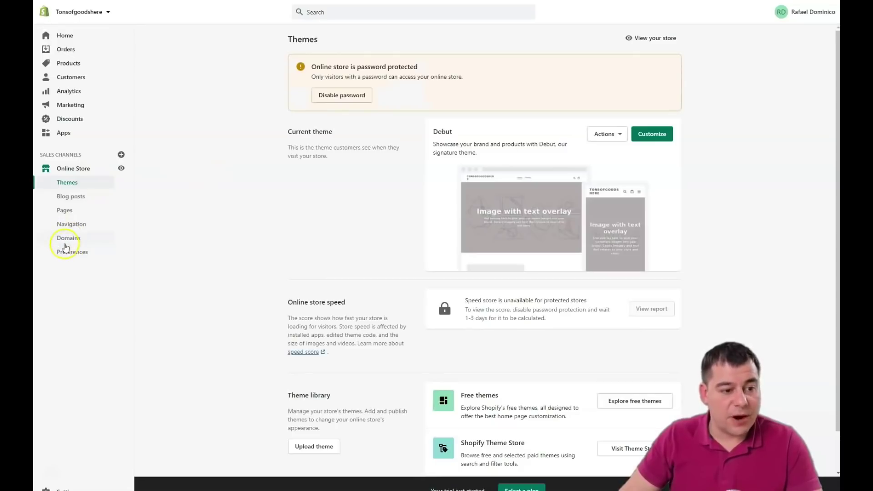
Review the online store's domains and its preferences, from title and meta description through Google Analytics, Facebook Pixel, customer privacy and password protection.
left_click(63, 241)
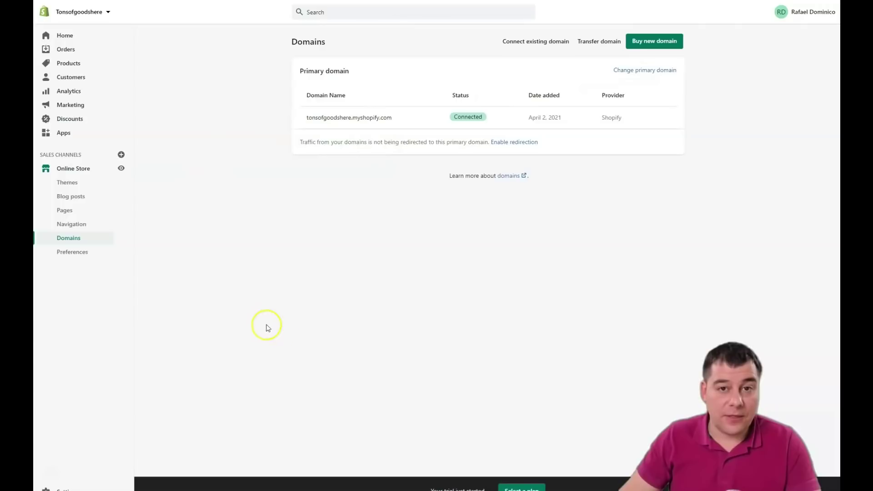
left_click(64, 251)
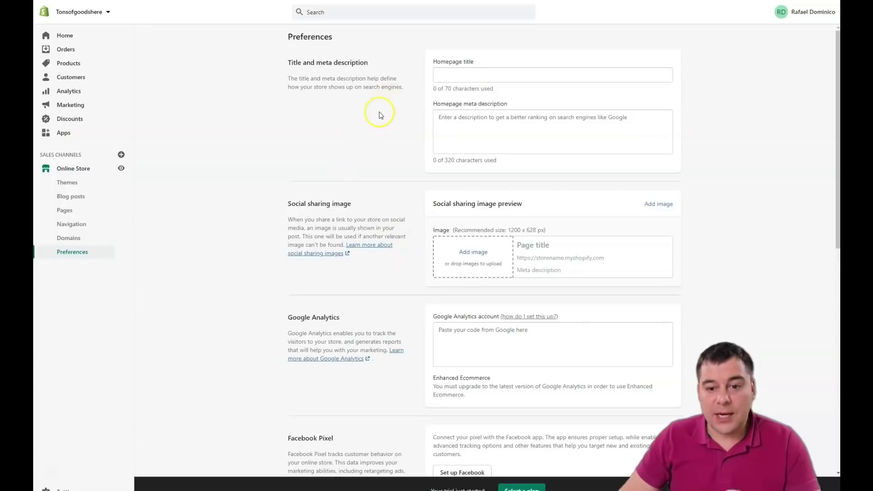
scroll(385, 115, "down", 6)
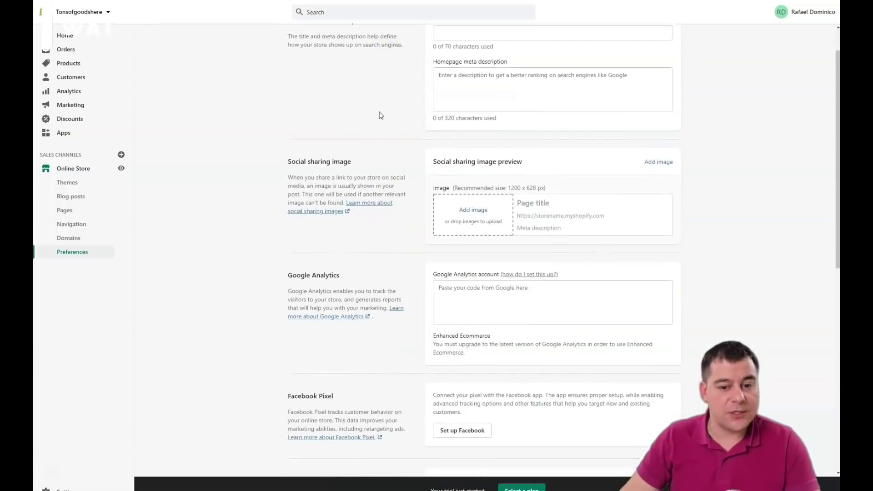
scroll(392, 120, "down", 4)
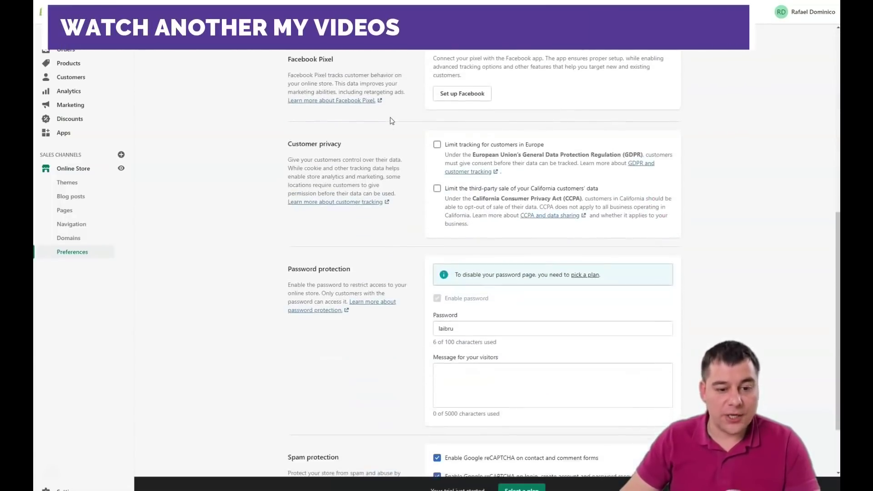
scroll(406, 155, "up", 10)
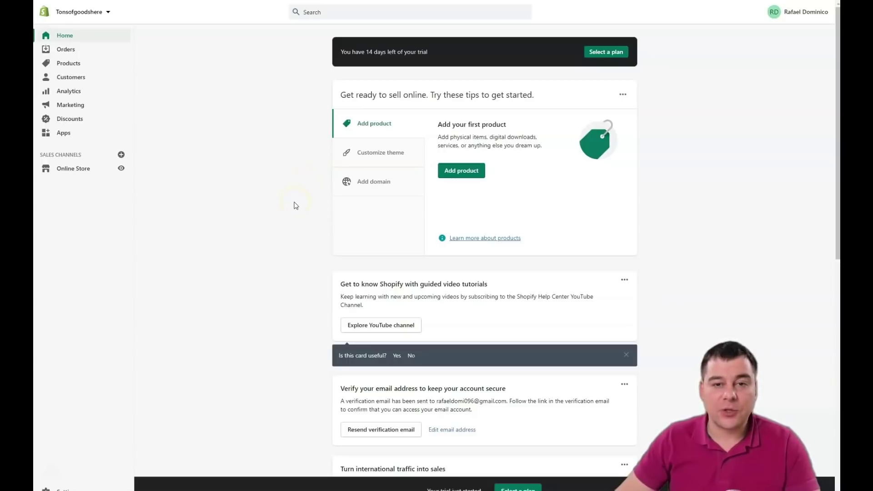
Examine the admin home page's getting-started tips and suggestion cards, including international sales, Shopify Compass, Google campaigns and checkout tipping.
left_click(340, 179)
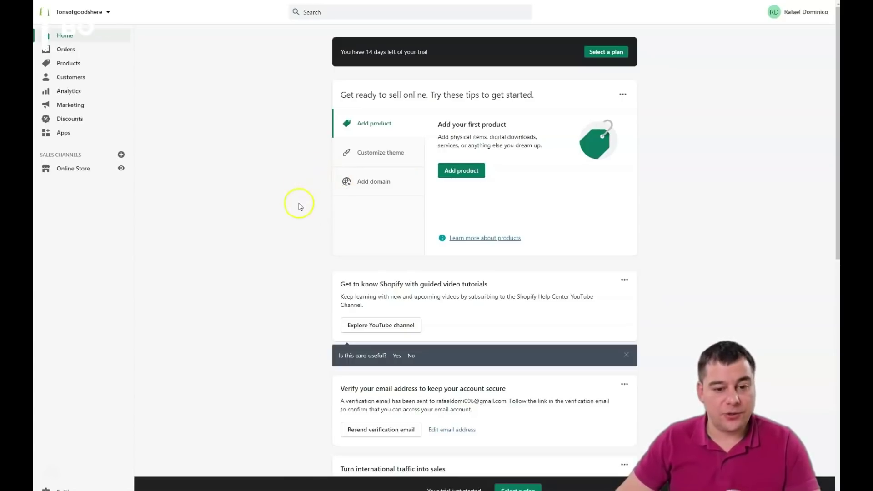
scroll(298, 205, "down", 3)
scroll(297, 203, "up", 3)
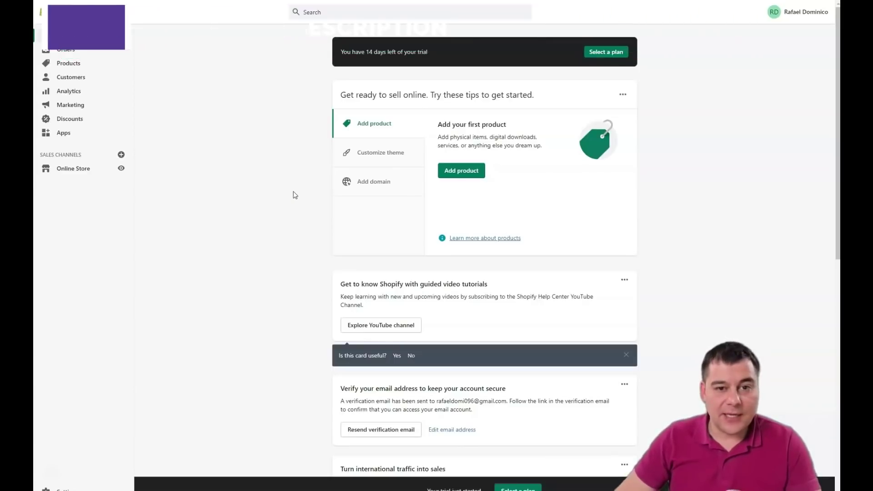
scroll(294, 195, "down", 4)
scroll(294, 196, "down", 1)
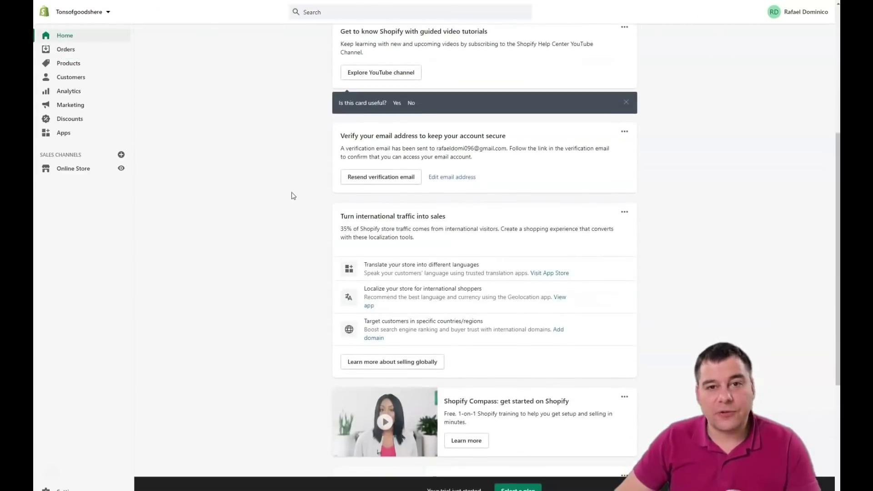
scroll(292, 196, "down", 5)
scroll(292, 197, "down", 1)
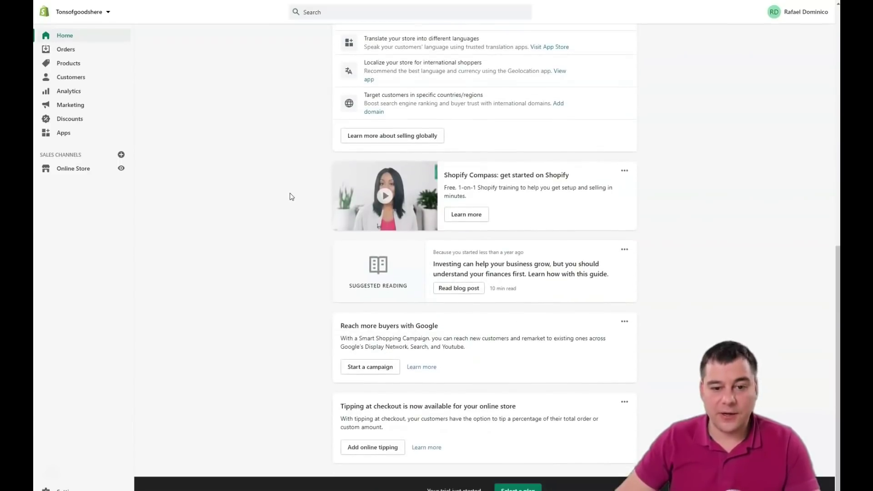
scroll(291, 197, "up", 12)
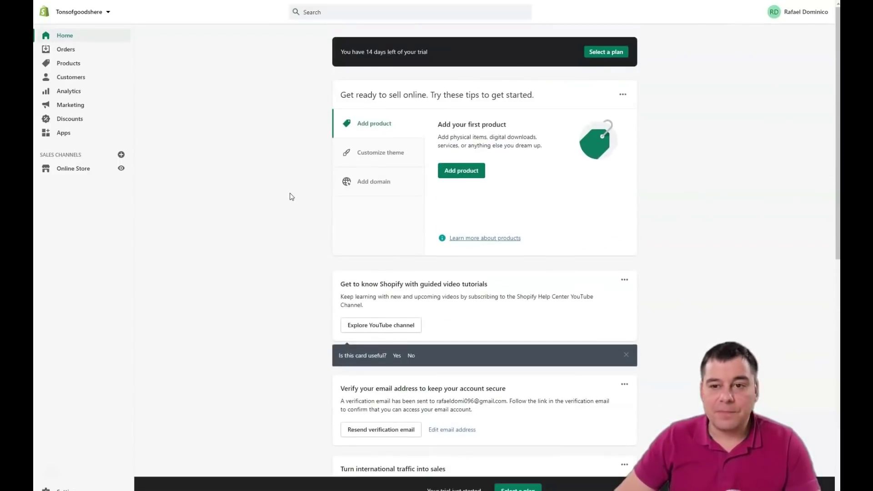